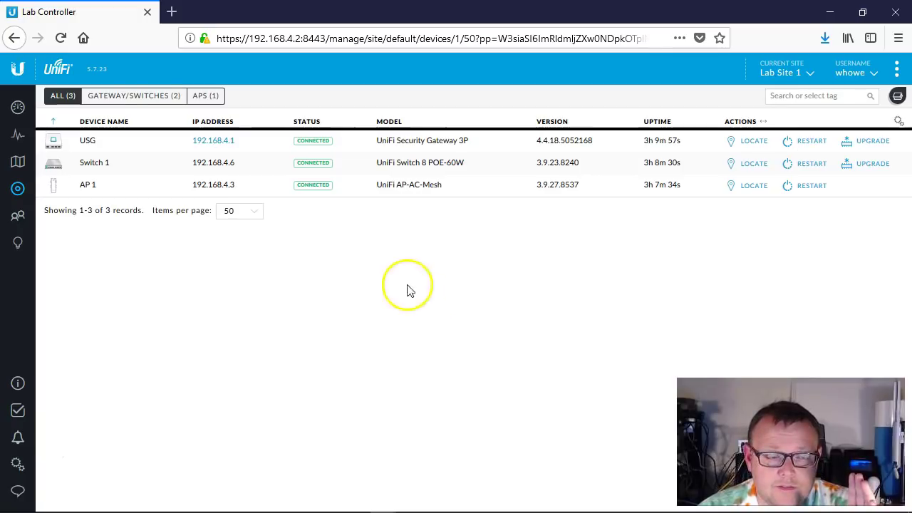
# - Open the USG's properties and expand its WAN settings
pyautogui.click(122, 149)
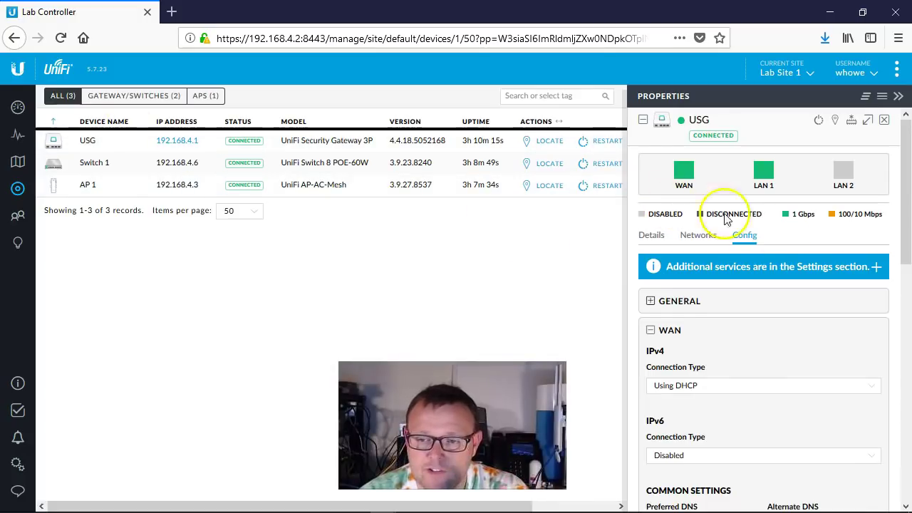
pyautogui.scroll(-1, 779, 263)
pyautogui.scroll(-4, 758, 267)
pyautogui.scroll(3, 758, 274)
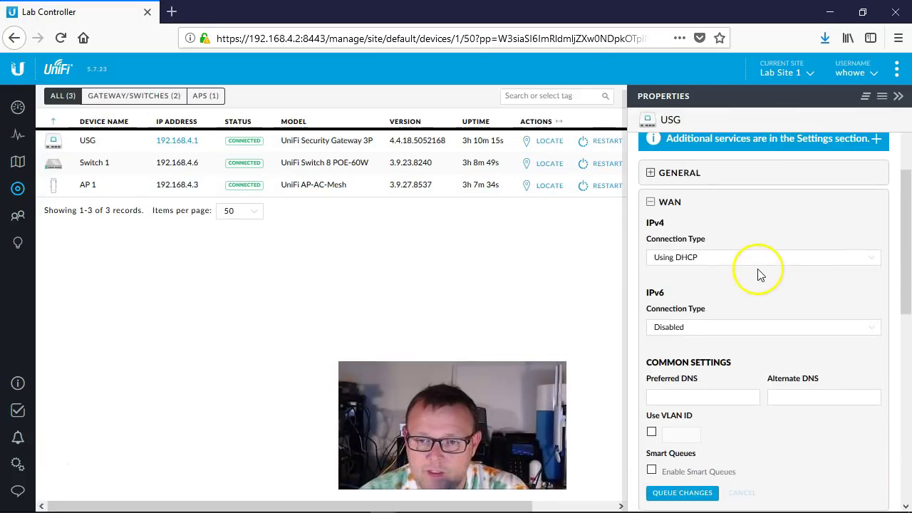
pyautogui.click(650, 204)
pyautogui.scroll(3, 703, 320)
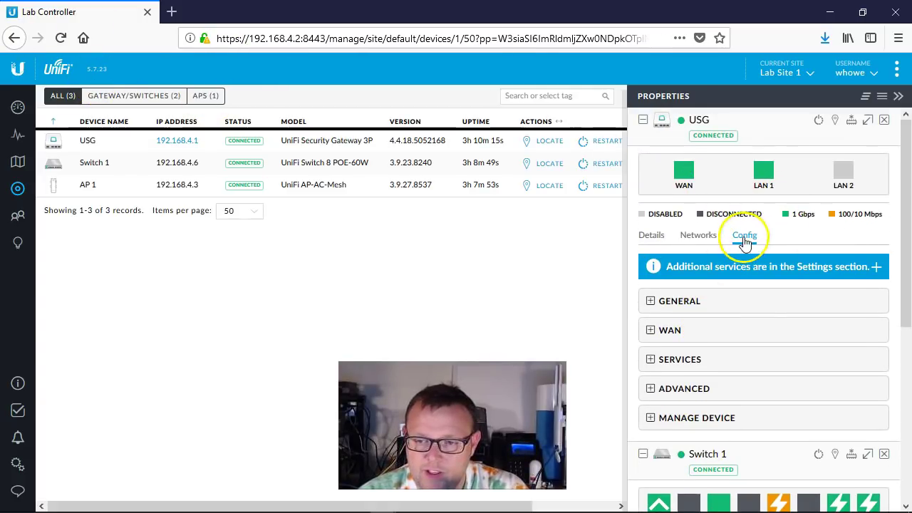
pyautogui.scroll(-2, 749, 332)
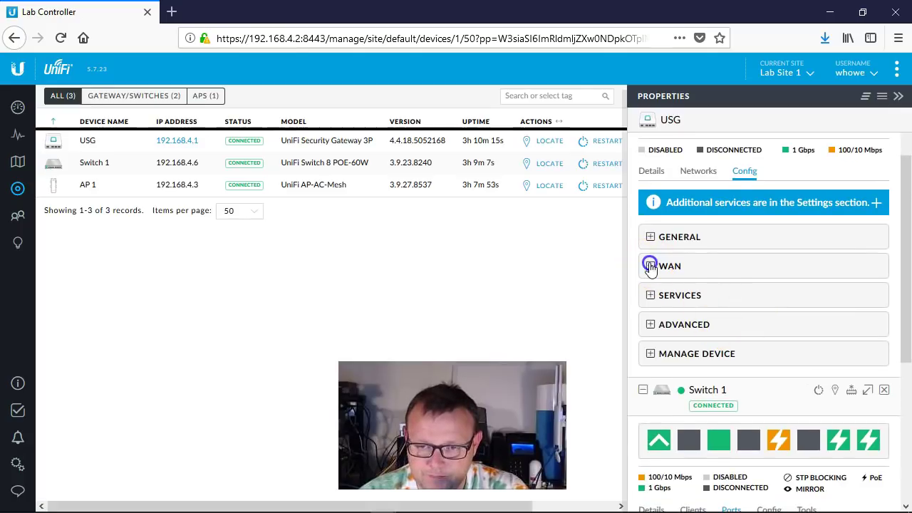
pyautogui.click(650, 267)
pyautogui.scroll(-3, 720, 413)
pyautogui.scroll(-4, 720, 412)
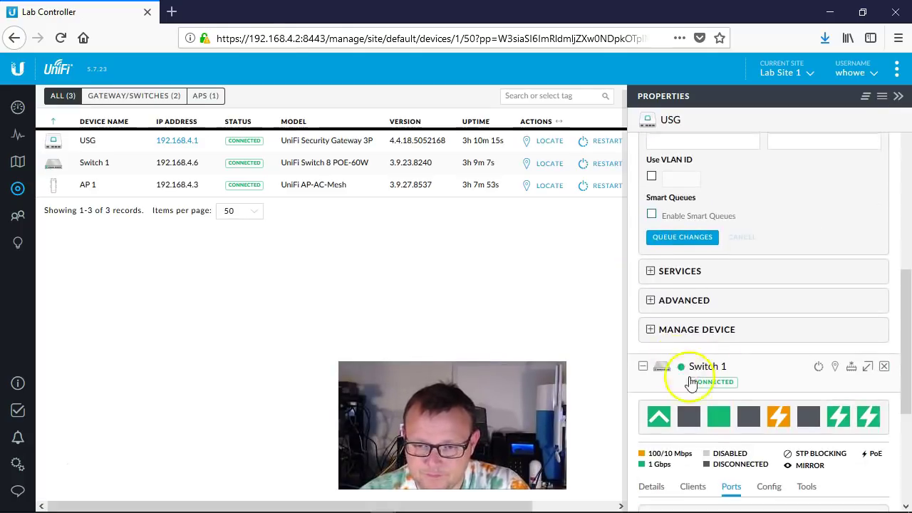
# - Enable Smart Queues at 15558 kbit up and 102357 kbit down, then queue and apply the changes
pyautogui.click(651, 213)
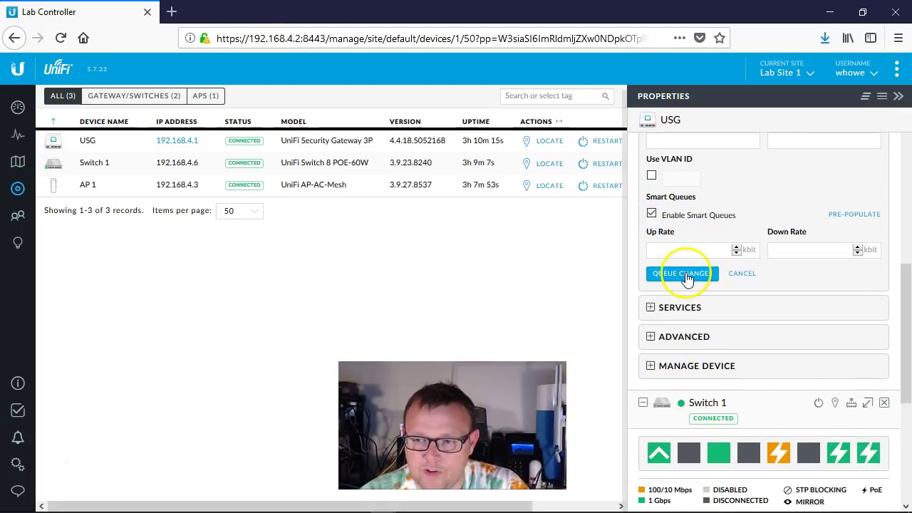
pyautogui.click(863, 218)
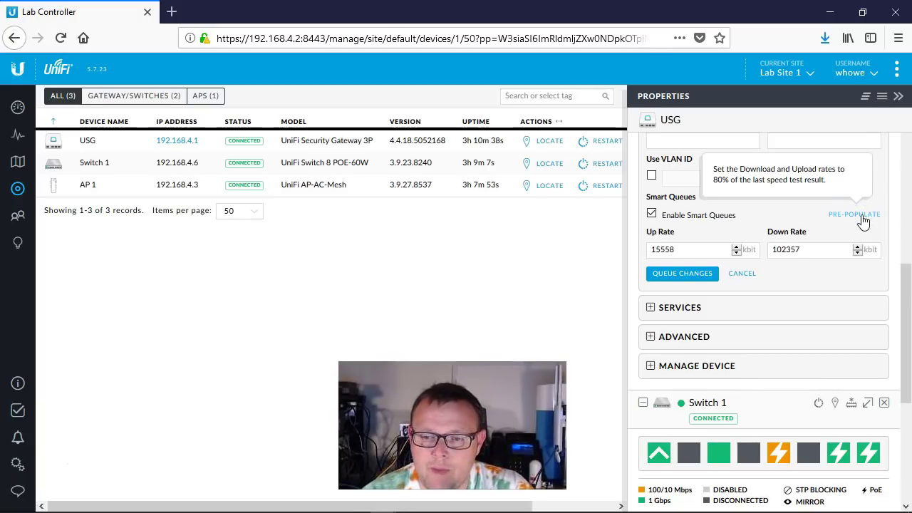
pyautogui.click(689, 277)
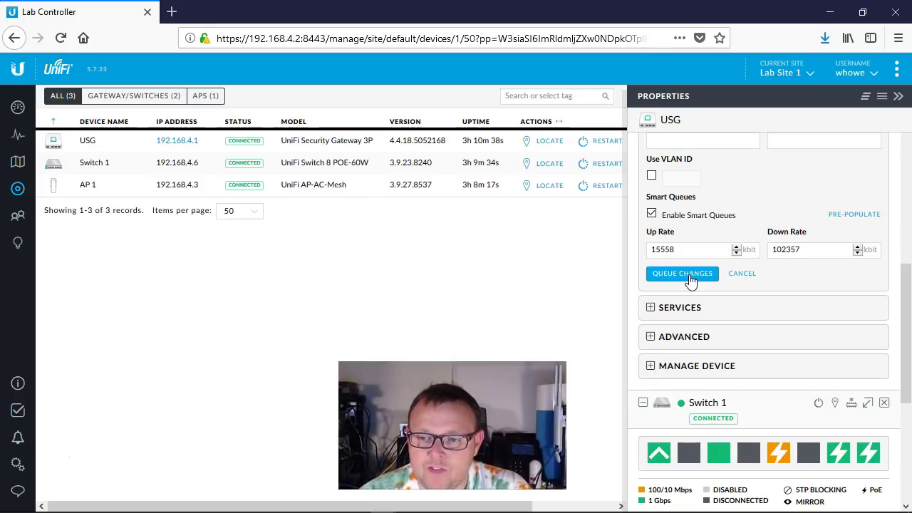
pyautogui.click(807, 279)
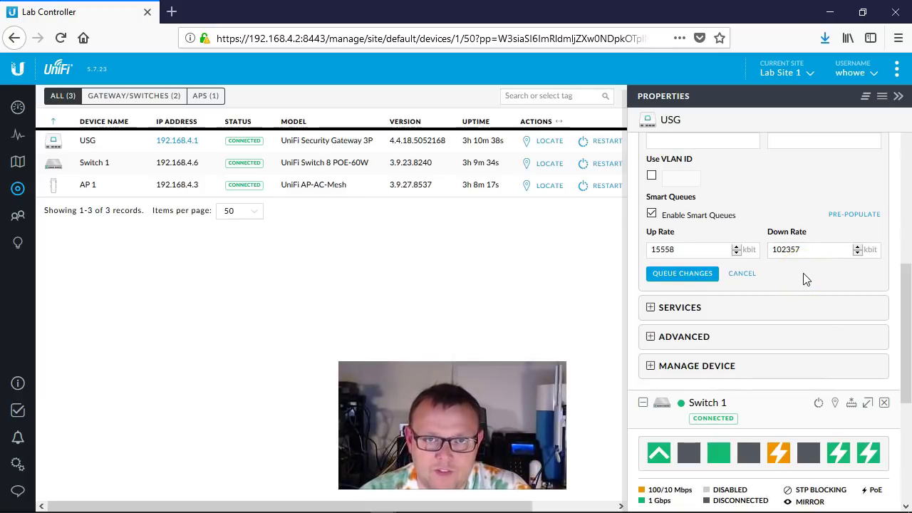
pyautogui.click(674, 273)
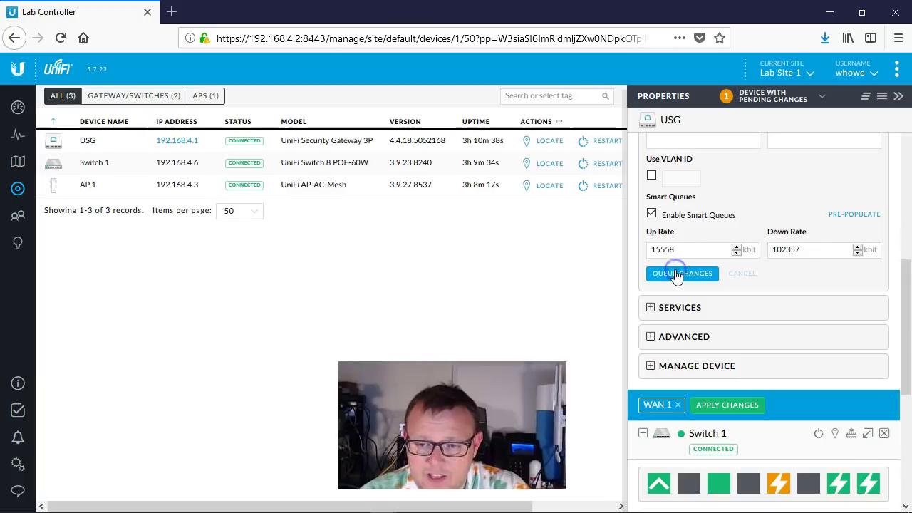
pyautogui.click(730, 405)
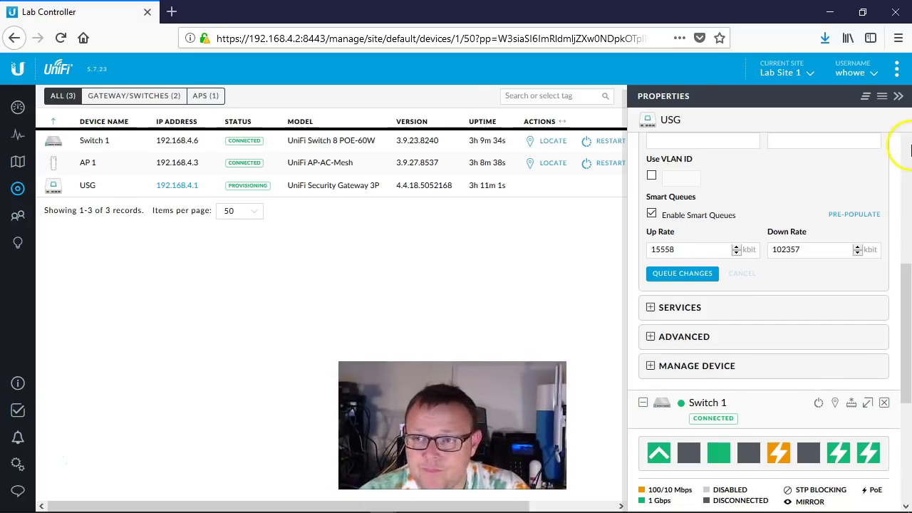
pyautogui.click(898, 95)
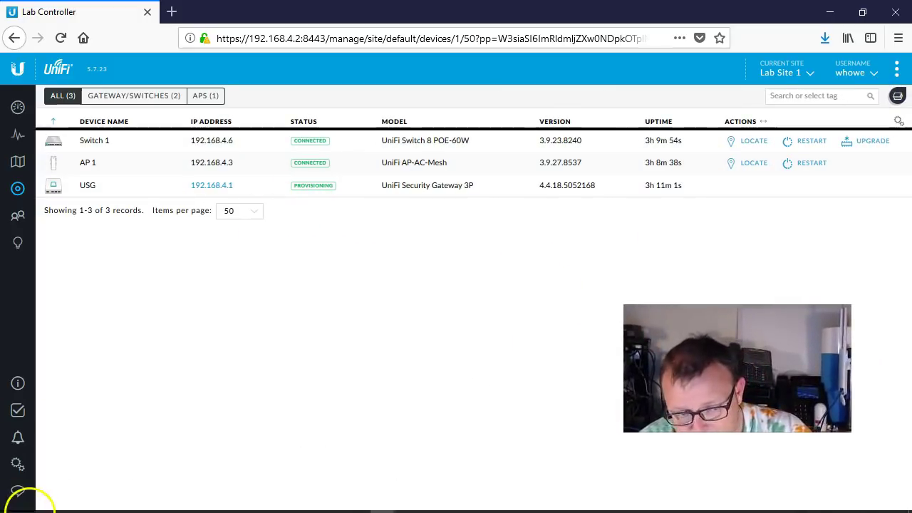
# - Connect PuTTY over SSH to 192.168.4.1 and enter admin as the login name
pyautogui.moveTo(41, 499)
pyautogui.click(92, 504)
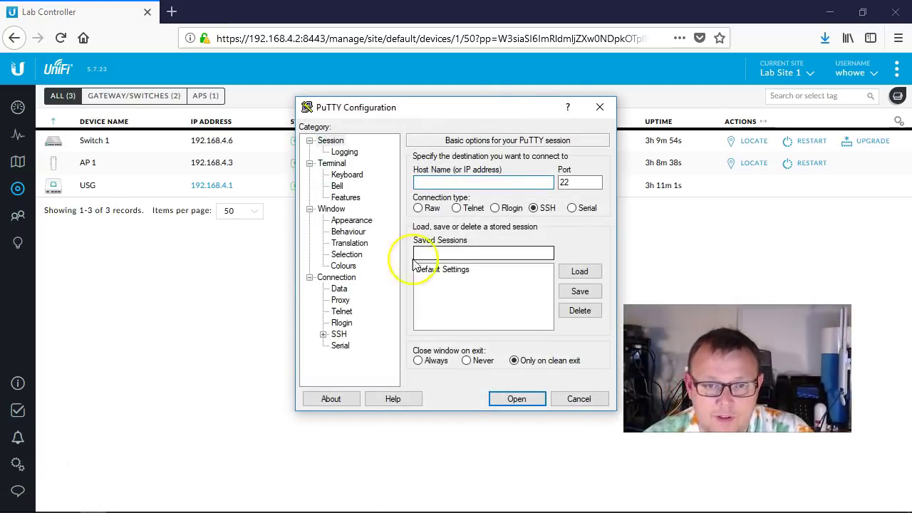
pyautogui.moveTo(464, 112); pyautogui.dragTo(391, 123)
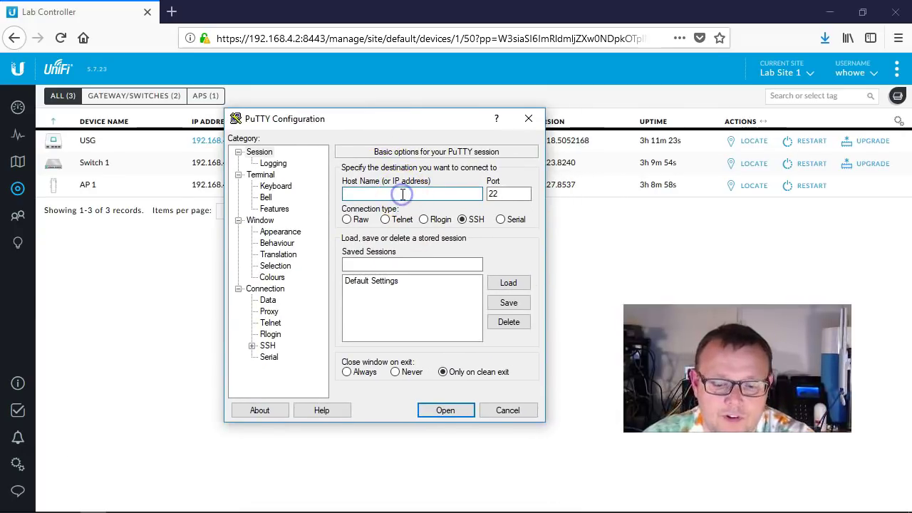
pyautogui.write('192.168.4.1')
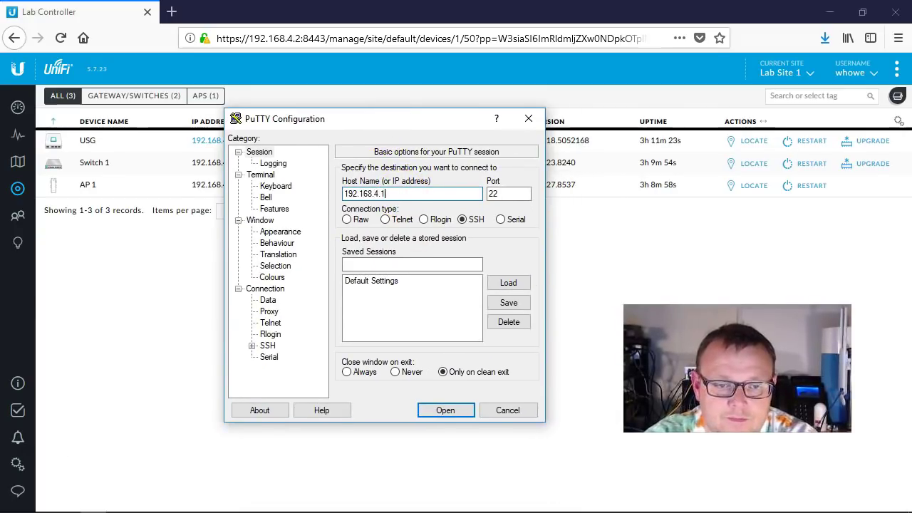
pyautogui.press('Return')
pyautogui.write('ad')
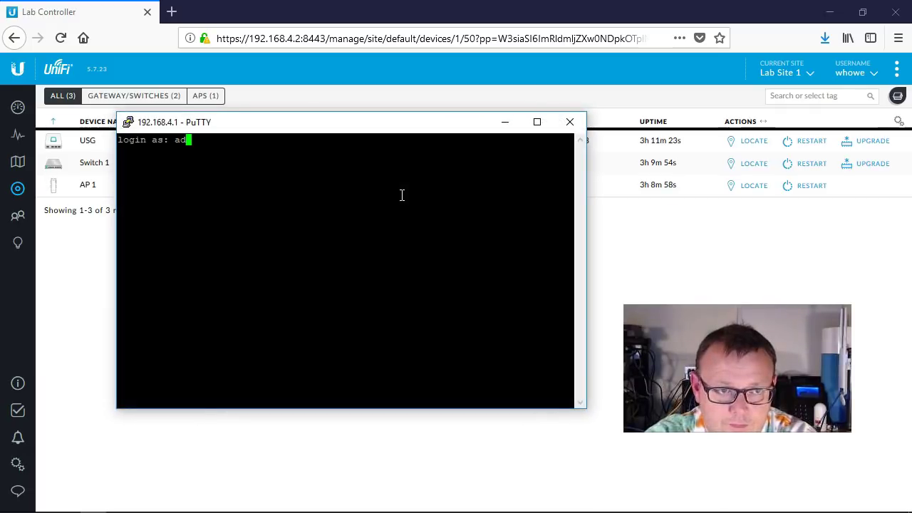
pyautogui.write('min')
pyautogui.press('Return')
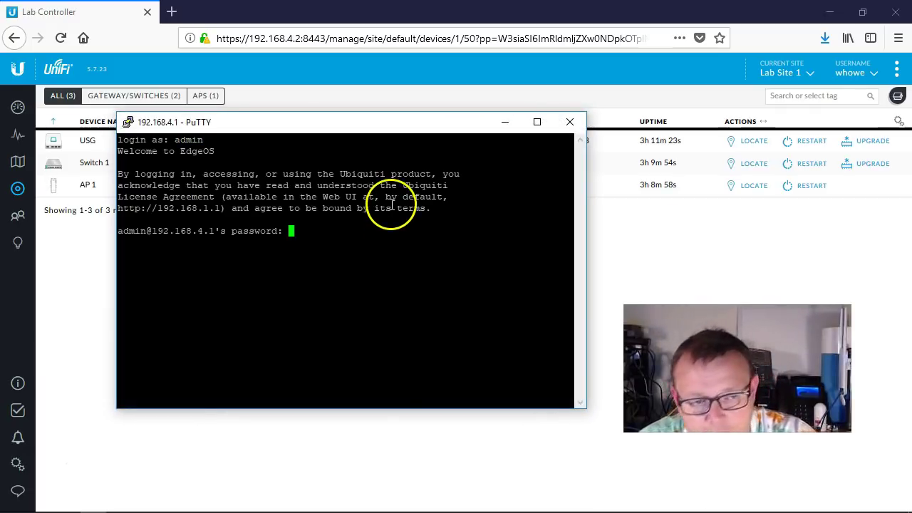
# - Reveal and copy the device SSH password from the Site settings' Device Authentication section
pyautogui.click(8, 467)
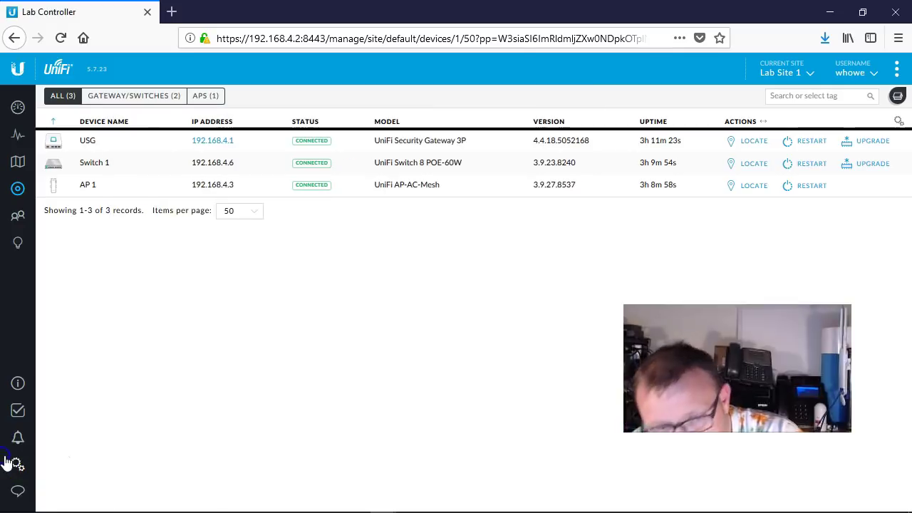
pyautogui.scroll(-2, 335, 336)
pyautogui.scroll(-3, 348, 332)
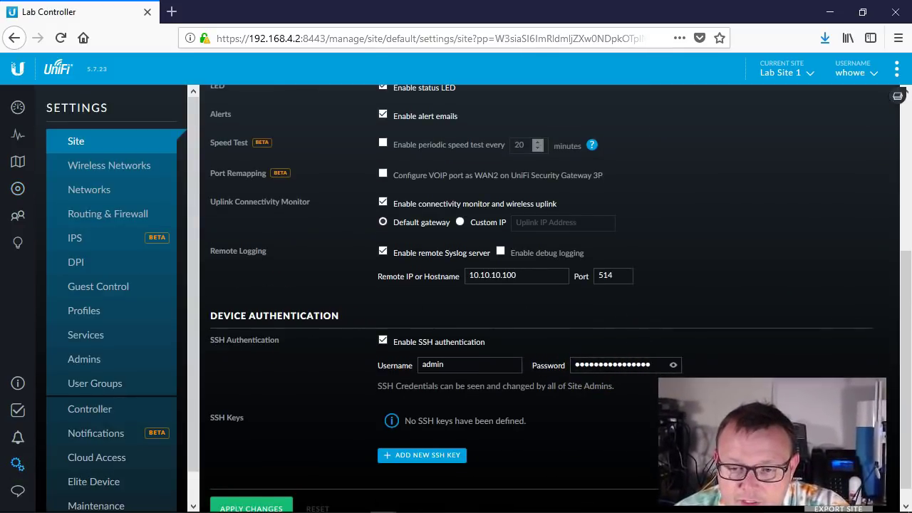
pyautogui.click(674, 365)
pyautogui.moveTo(645, 365); pyautogui.dragTo(576, 372)
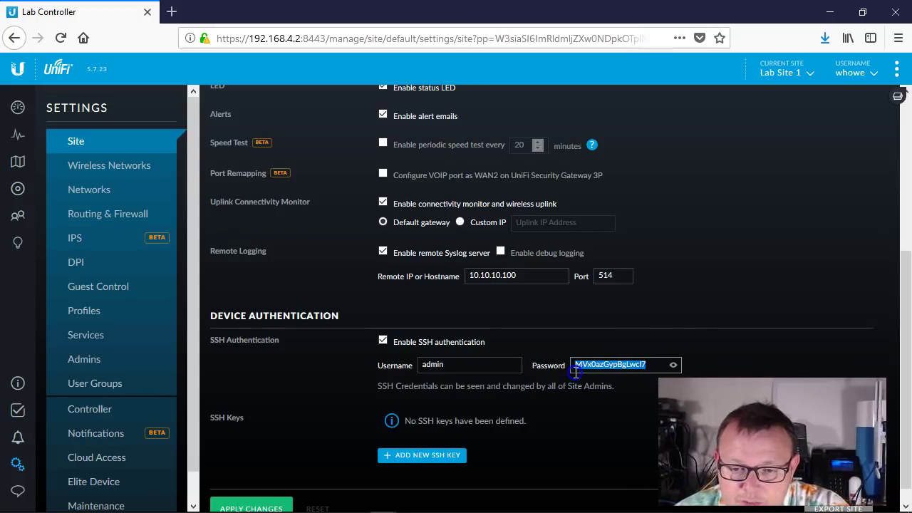
pyautogui.rightClick(587, 366)
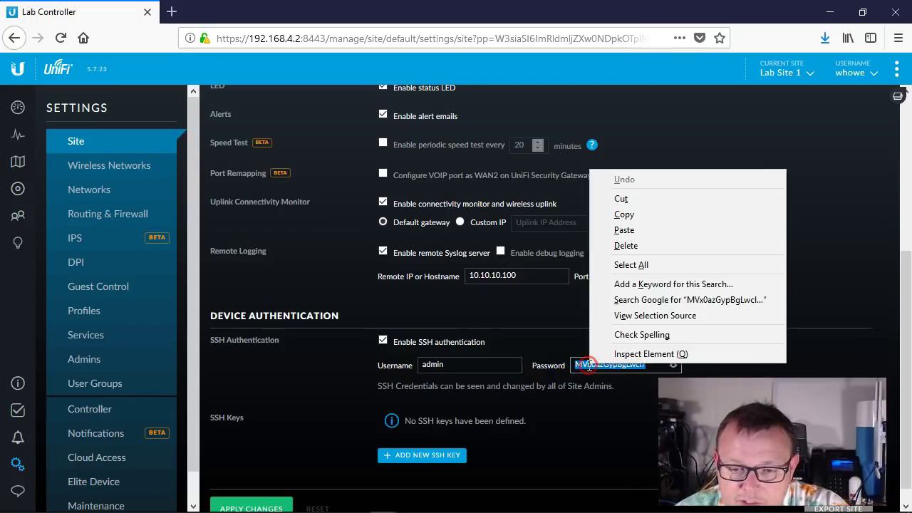
pyautogui.click(621, 214)
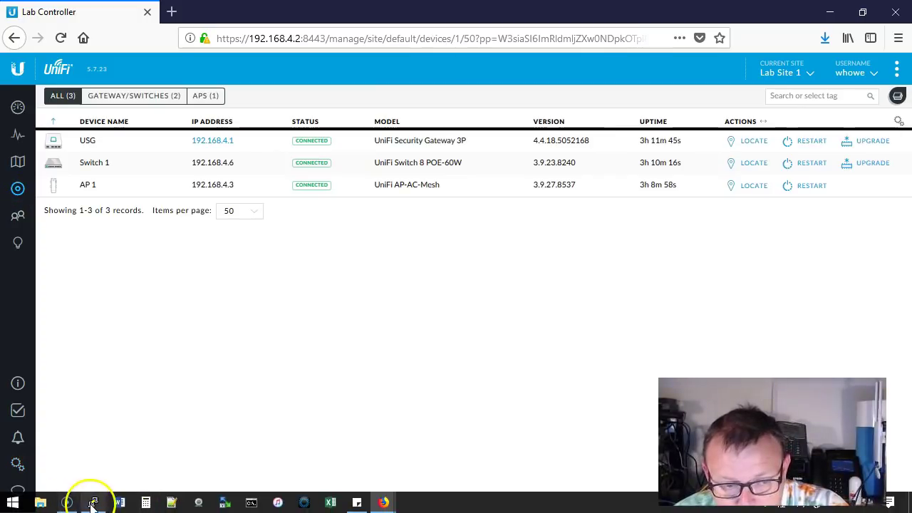
# - Log into the USG with the pasted password and run show configuration
pyautogui.click(93, 509)
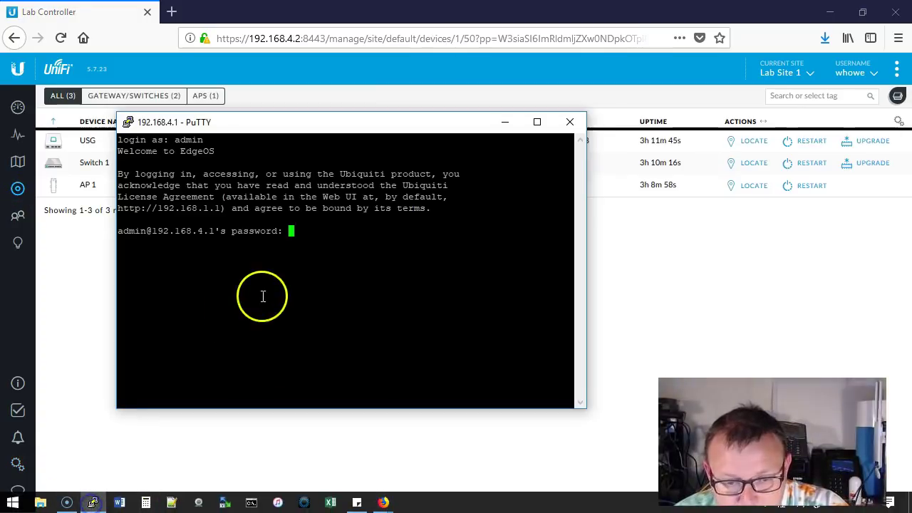
pyautogui.rightClick(339, 250)
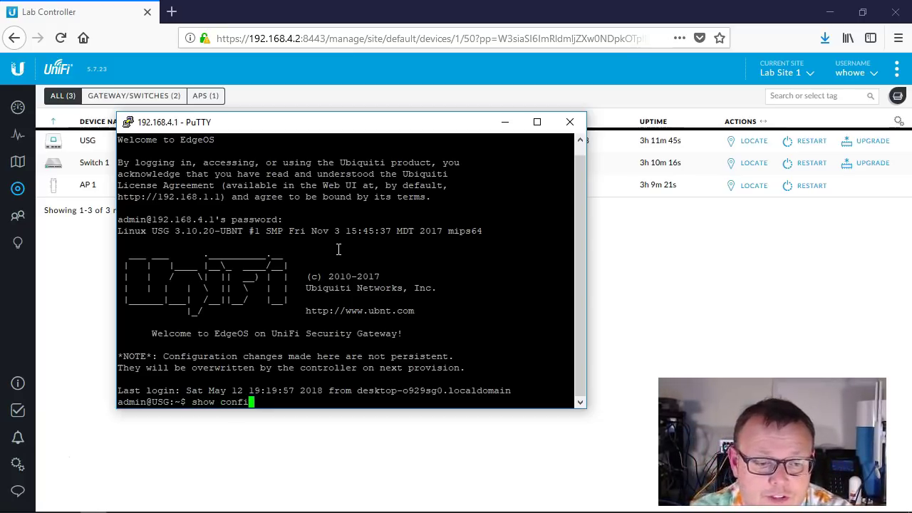
pyautogui.write('guration')
pyautogui.press('Return')
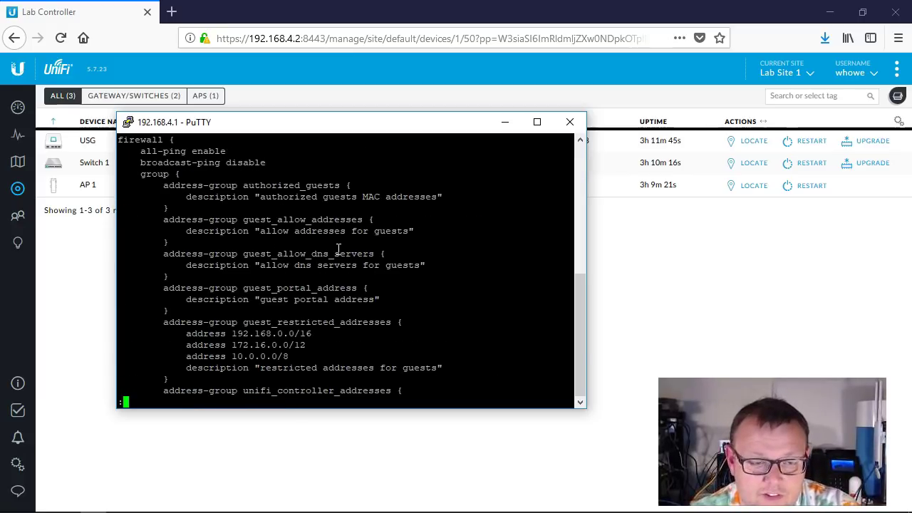
# - Page to the end and highlight smart-queue wan-interface eth0 at 102357kbit down, 15558kbit up
pyautogui.press('space')
pyautogui.press('space')
pyautogui.press('space')
pyautogui.press('space')
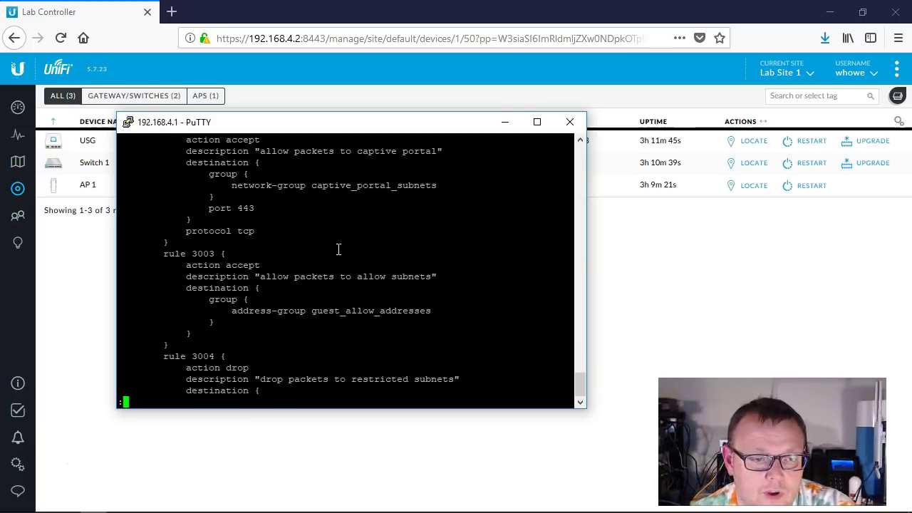
pyautogui.press('space')
pyautogui.press('space')
pyautogui.press('space')
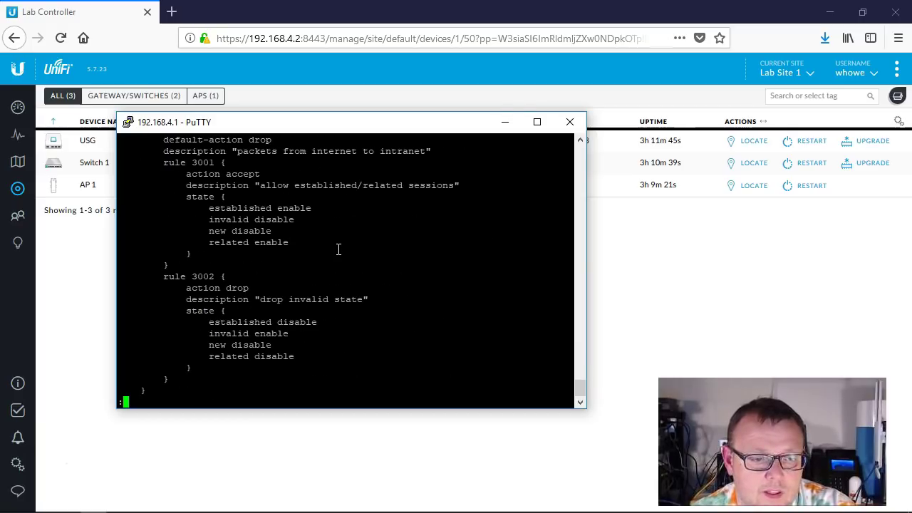
pyautogui.press('space')
pyautogui.press('space')
pyautogui.press('space')
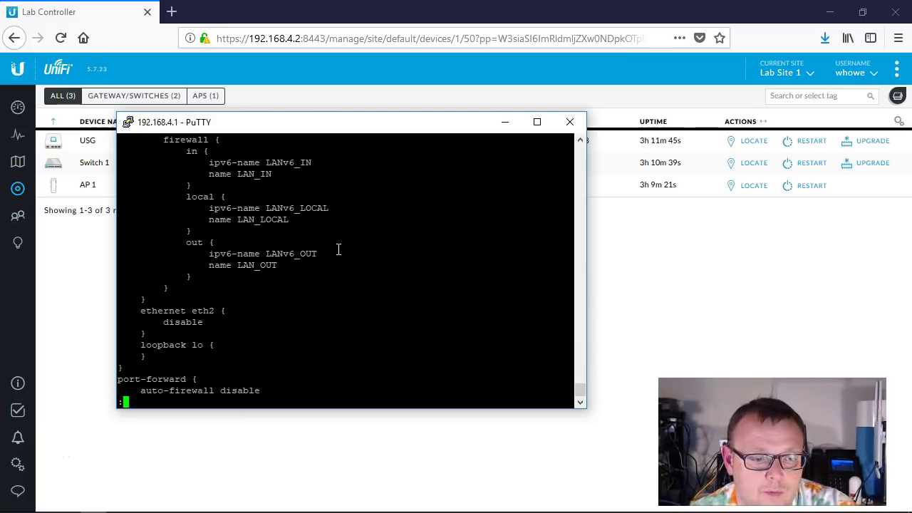
pyautogui.press('space')
pyautogui.press('space')
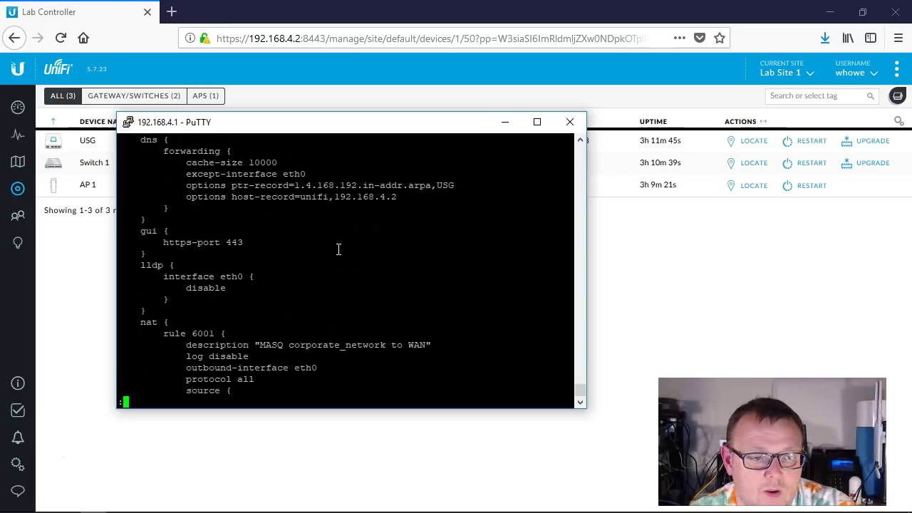
pyautogui.press('space')
pyautogui.press('space')
pyautogui.press('space')
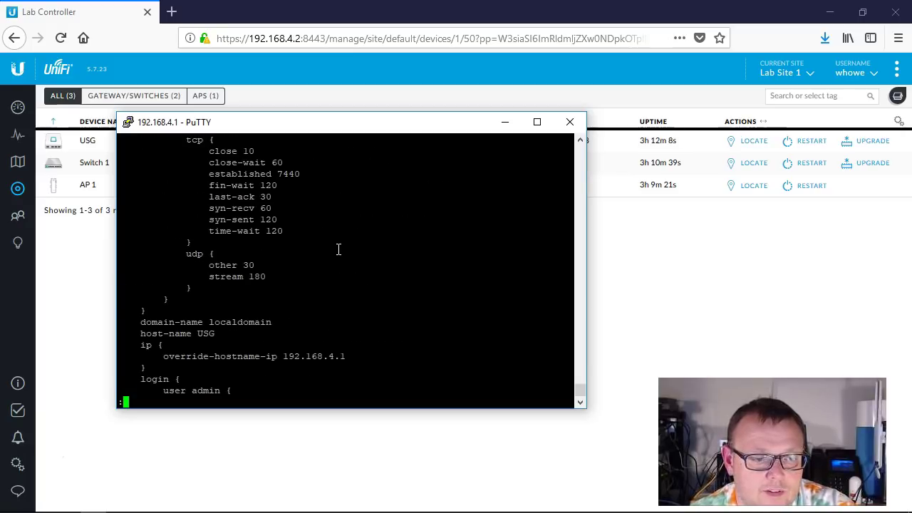
pyautogui.press('space')
pyautogui.press('space')
pyautogui.press('space')
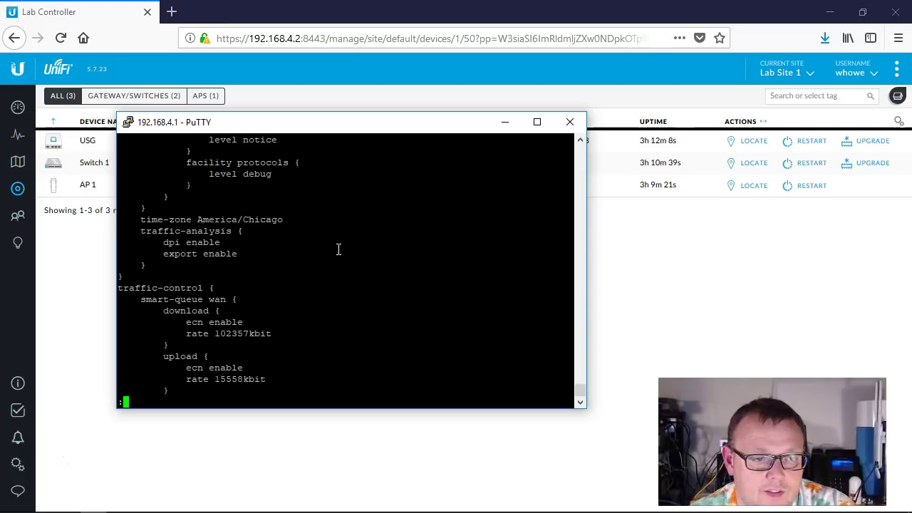
pyautogui.press('space')
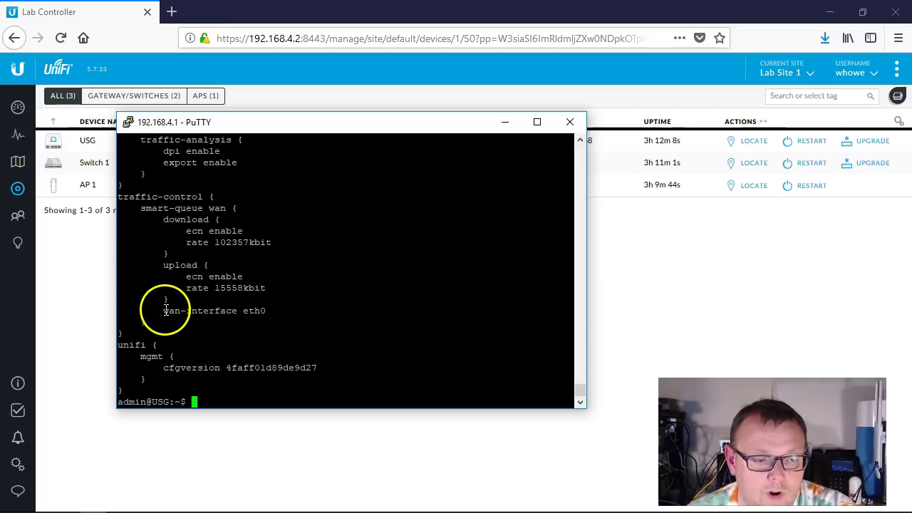
pyautogui.moveTo(165, 311); pyautogui.dragTo(266, 311)
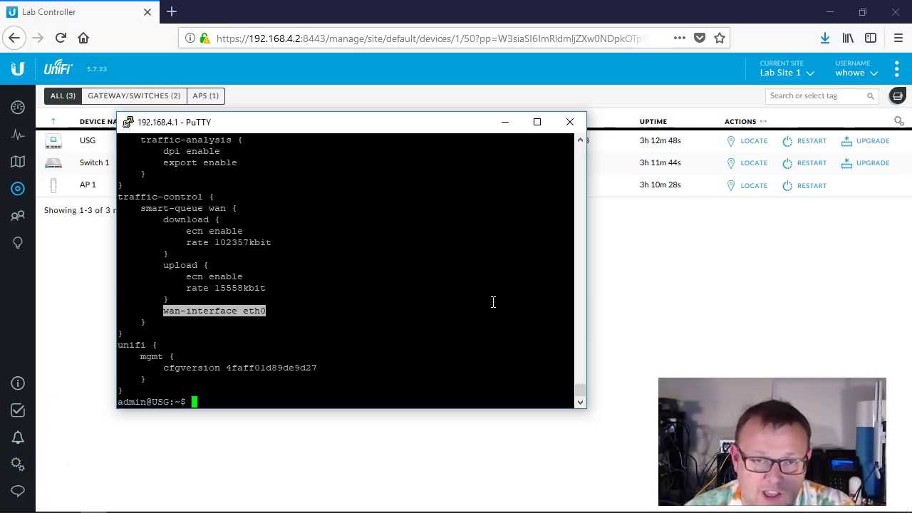
pyautogui.click(412, 502)
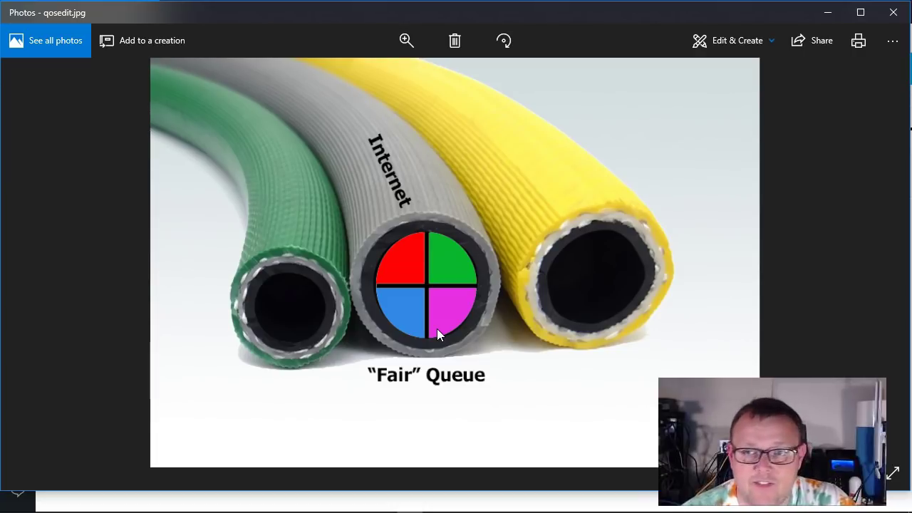
pyautogui.click(894, 21)
pyautogui.click(312, 288)
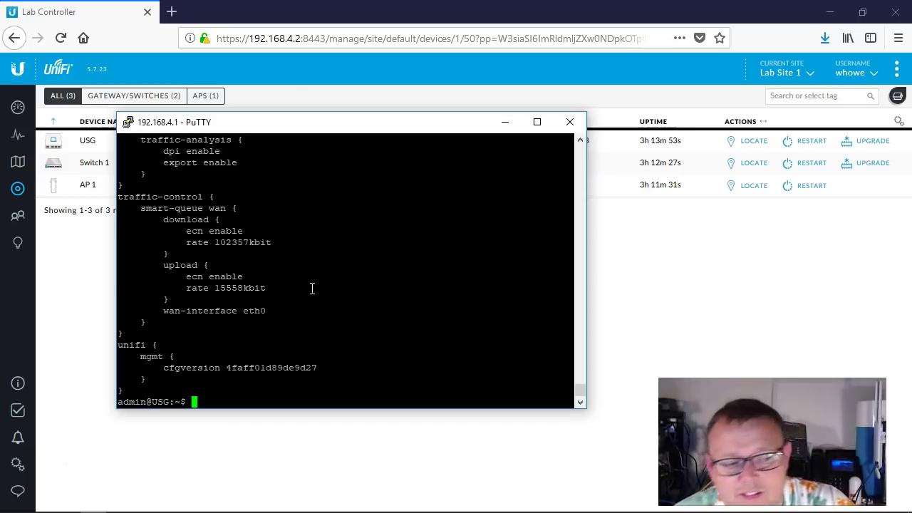
# - Read through the 5.7.23 release notes, then close them to return to the devices list
pyautogui.click(19, 384)
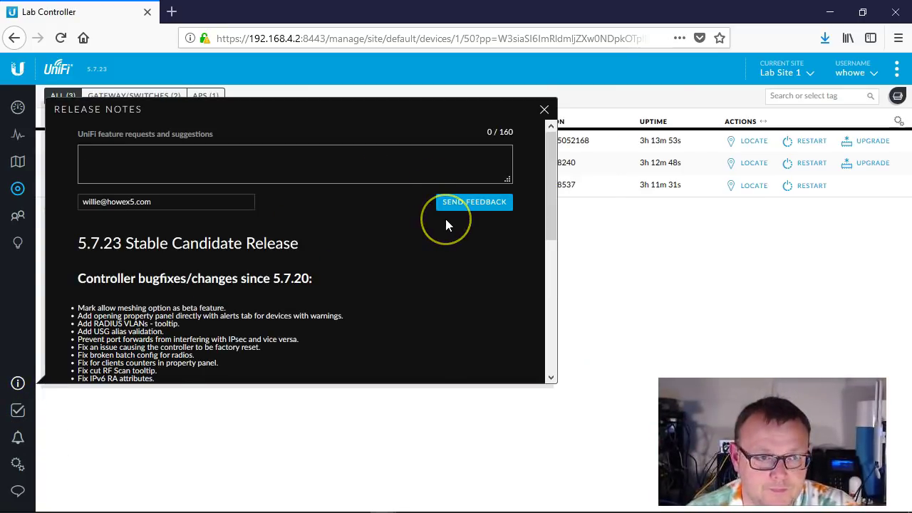
pyautogui.scroll(-3, 446, 221)
pyautogui.scroll(-4, 446, 225)
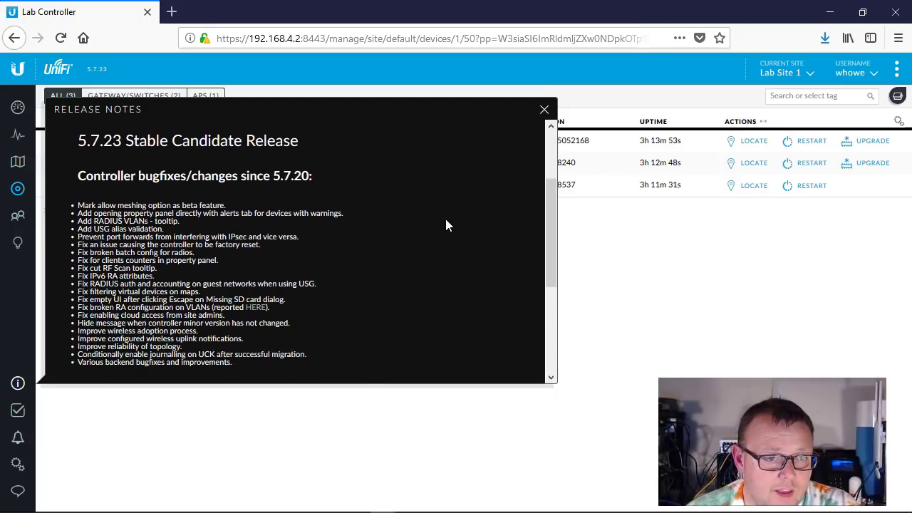
pyautogui.scroll(2, 445, 219)
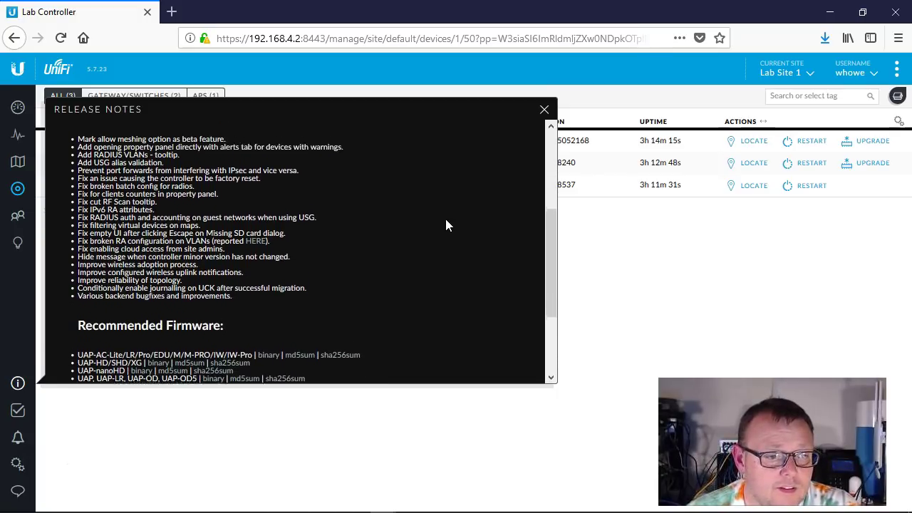
pyautogui.scroll(-4, 305, 300)
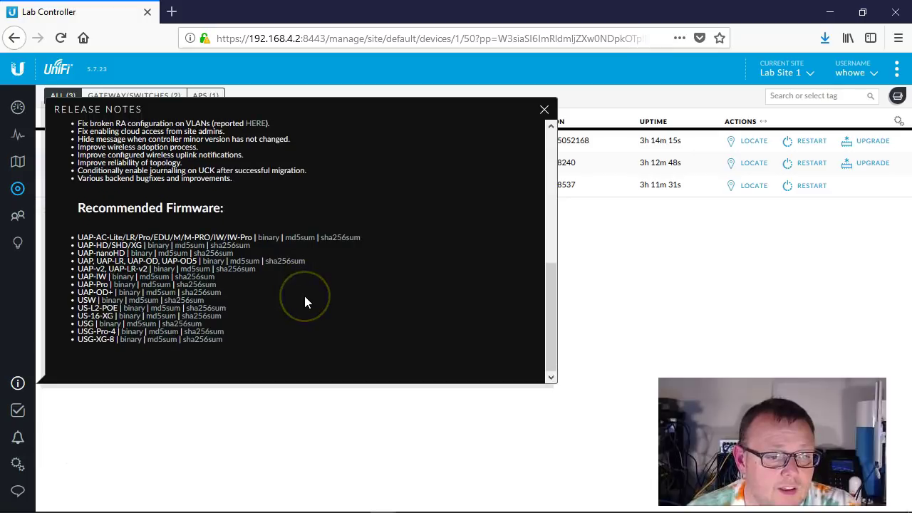
pyautogui.scroll(5, 306, 301)
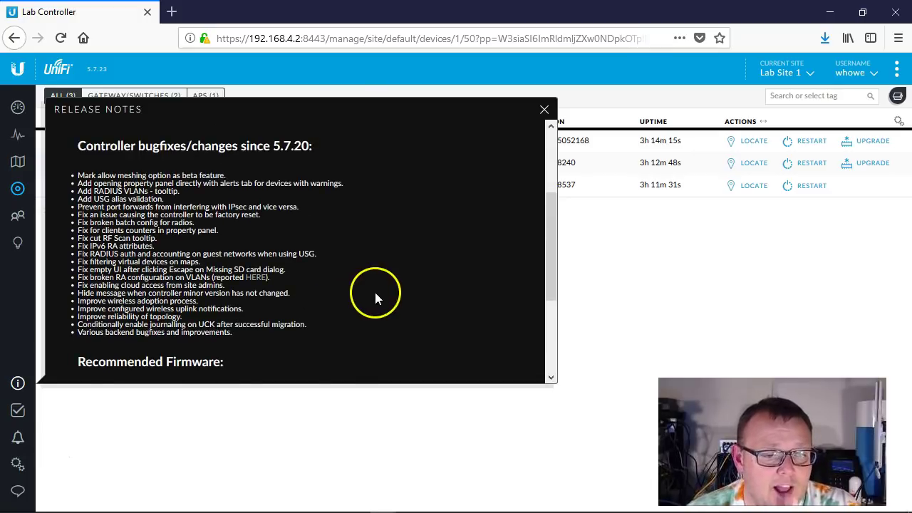
pyautogui.click(544, 109)
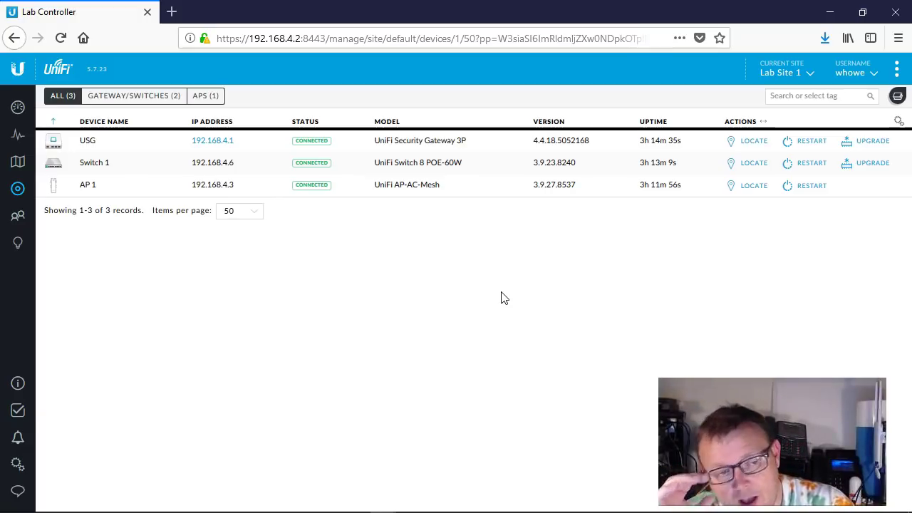
pyautogui.click(415, 267)
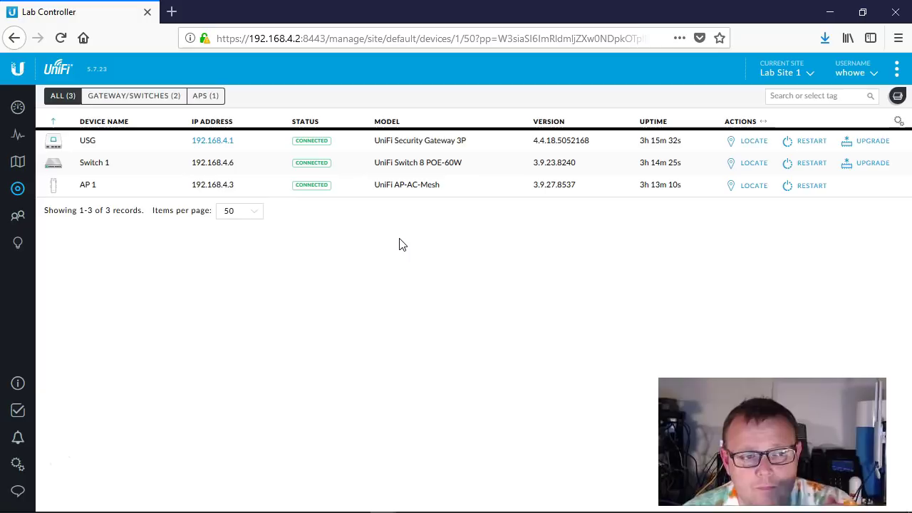
# - Start a new network in Settings > Networks named VoIP on VLAN 2
pyautogui.click(399, 250)
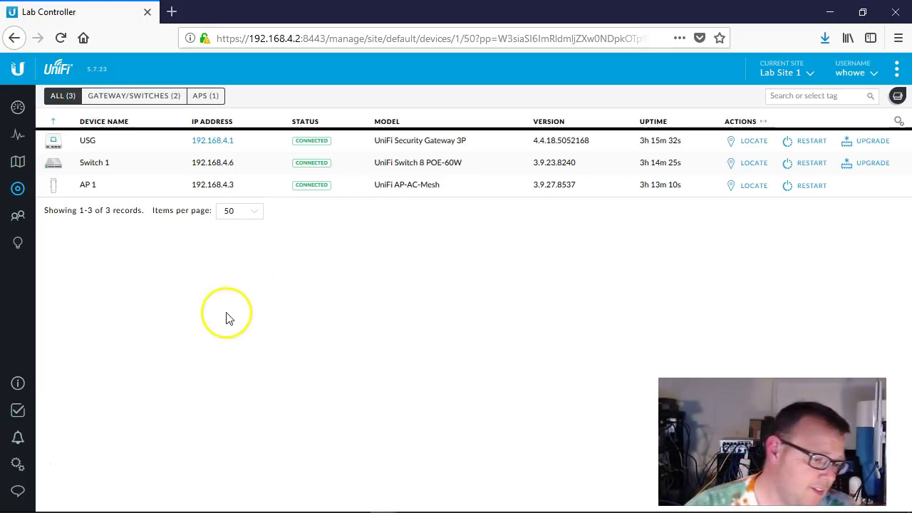
pyautogui.click(16, 464)
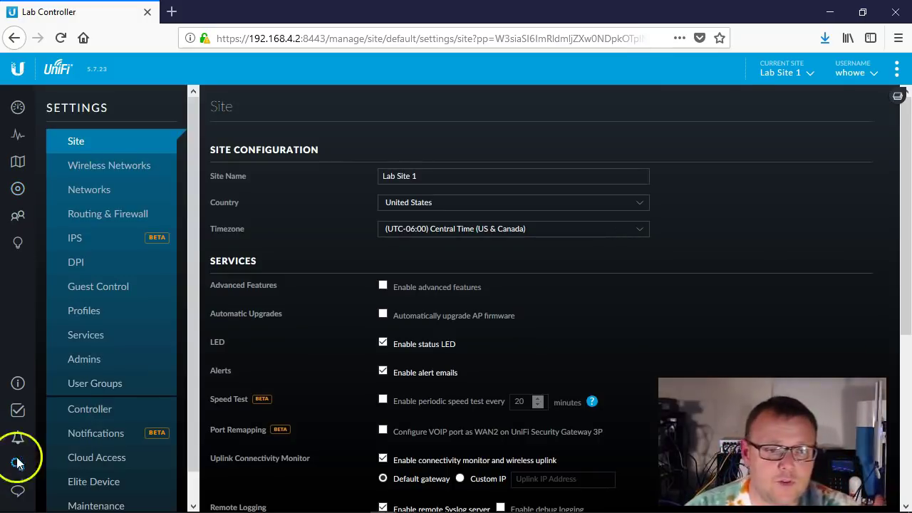
pyautogui.click(102, 190)
pyautogui.click(306, 224)
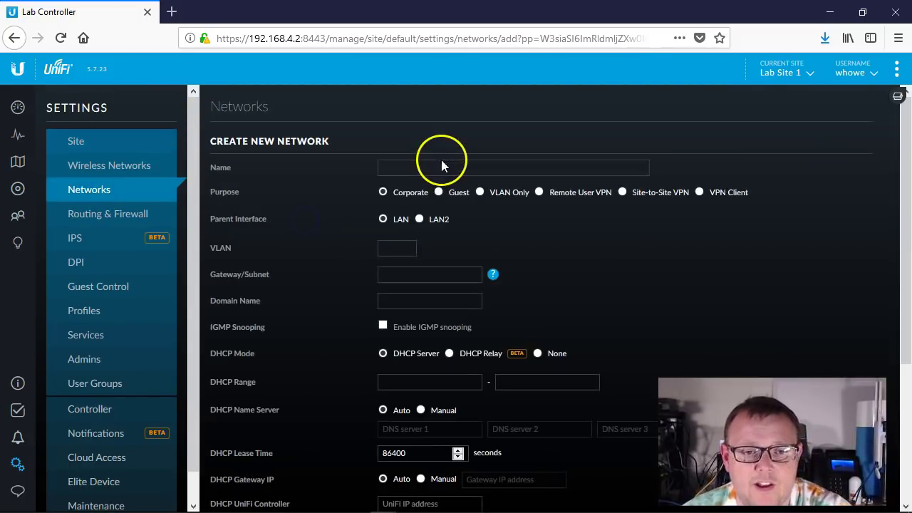
pyautogui.click(439, 164)
pyautogui.write('Vo')
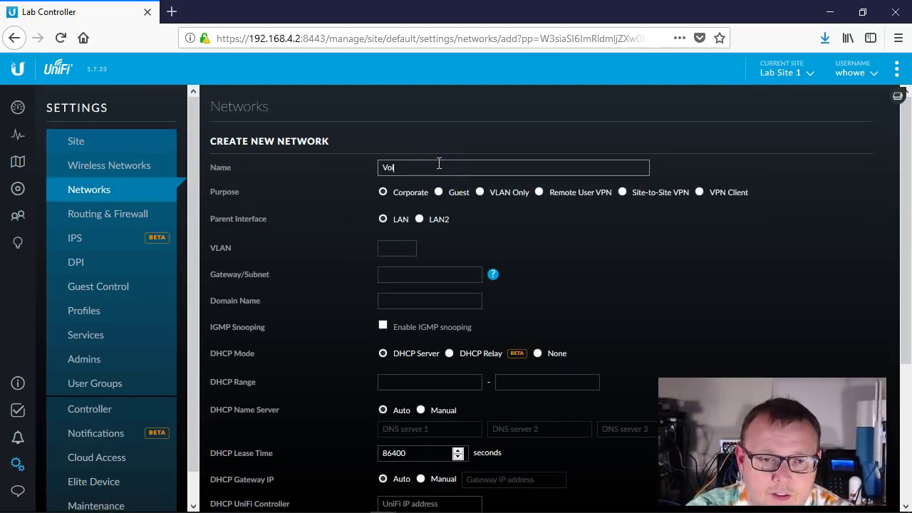
pyautogui.write('IP')
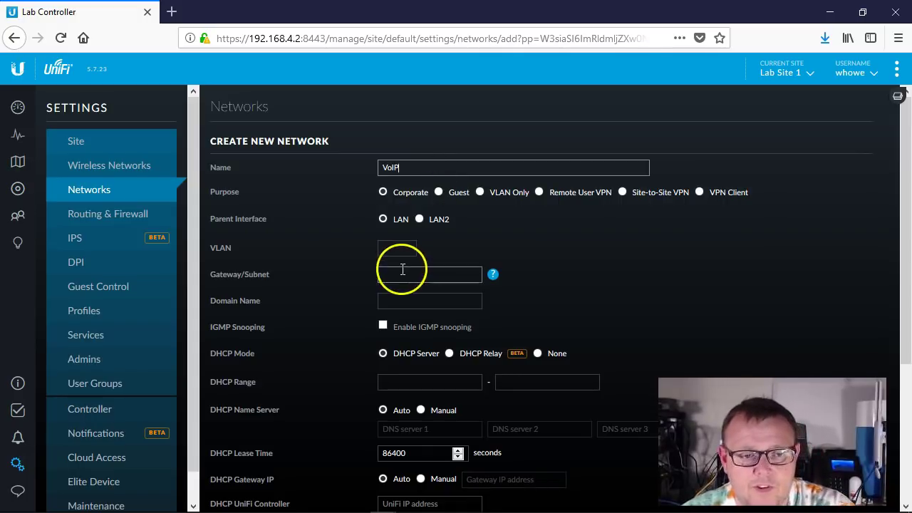
pyautogui.click(406, 250)
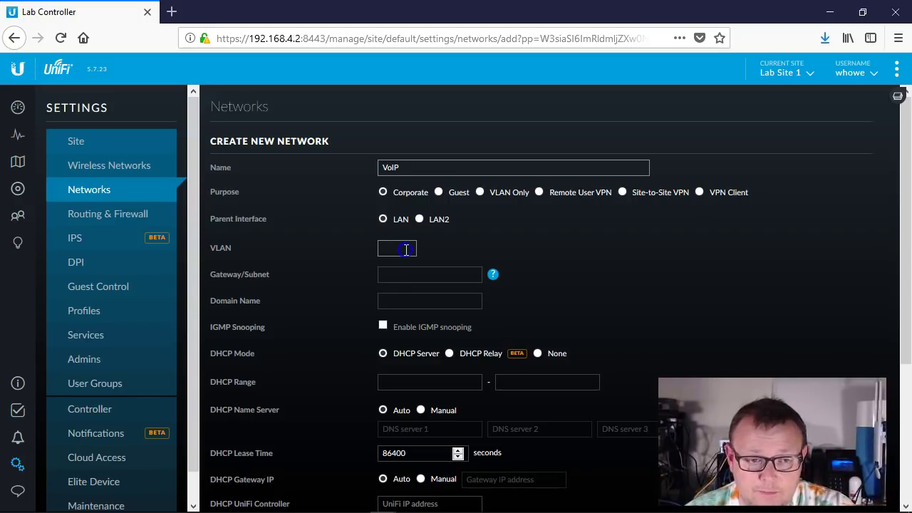
pyautogui.click(406, 249)
pyautogui.write('2')
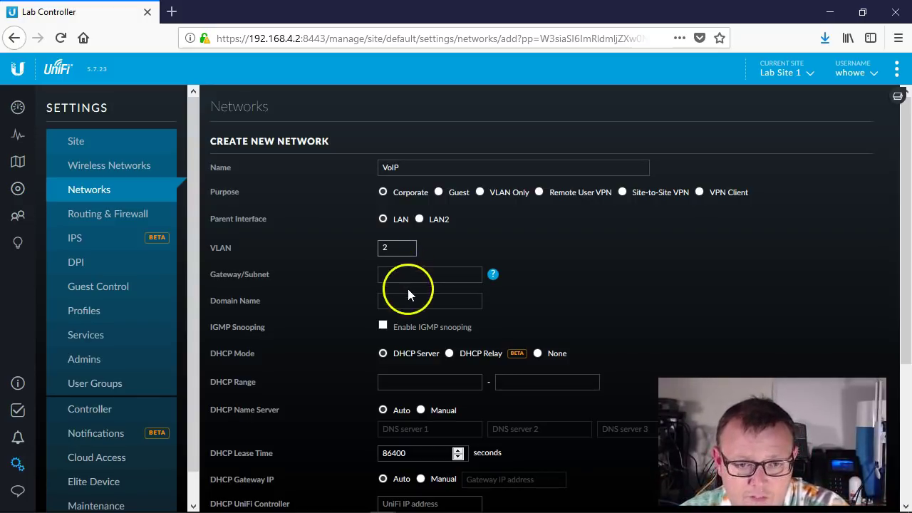
# - Set gateway/subnet 192.168.2.1/24, fill the DHCP range 192.168.2.6–192.168.2.254, and save
pyautogui.click(418, 274)
pyautogui.write('192.168.')
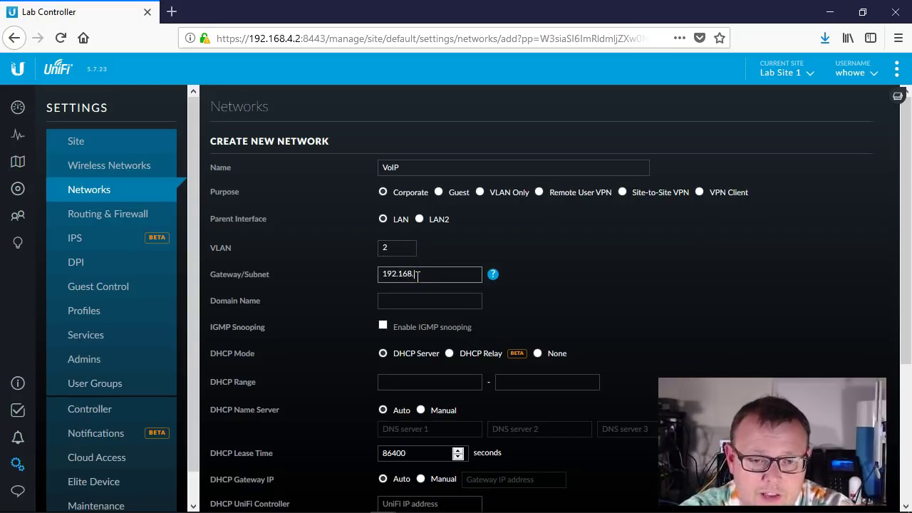
pyautogui.write('2.1/24')
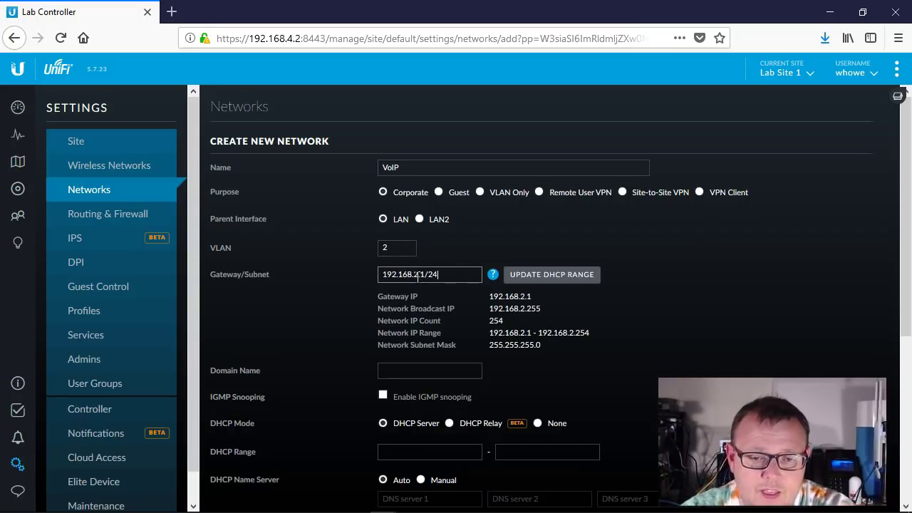
pyautogui.click(524, 270)
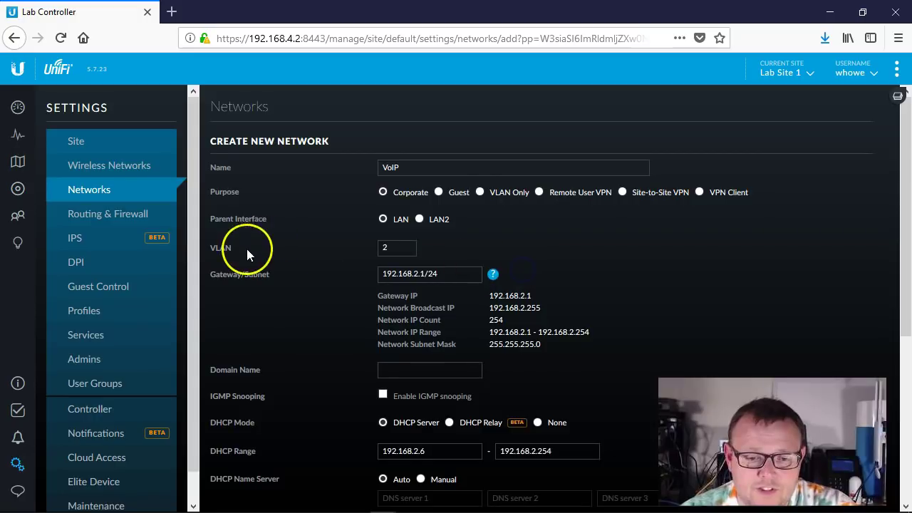
pyautogui.scroll(-3, 293, 253)
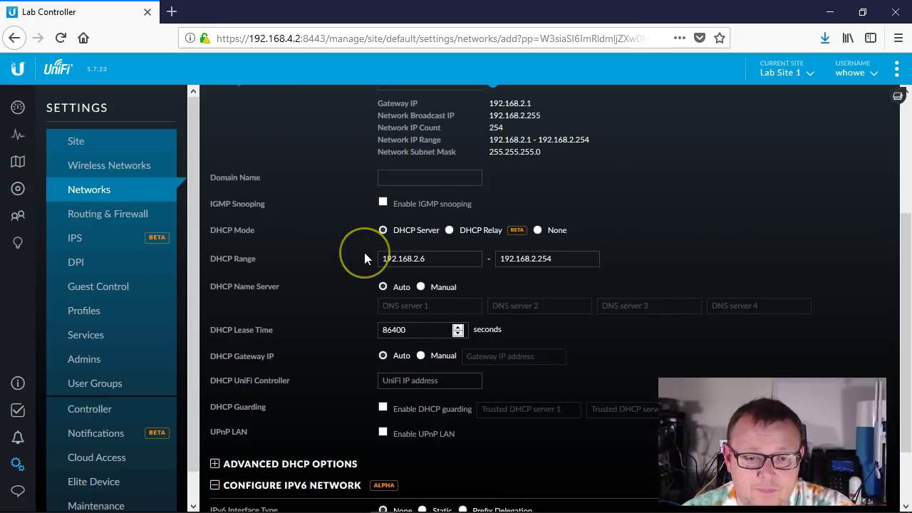
pyautogui.scroll(-1, 365, 252)
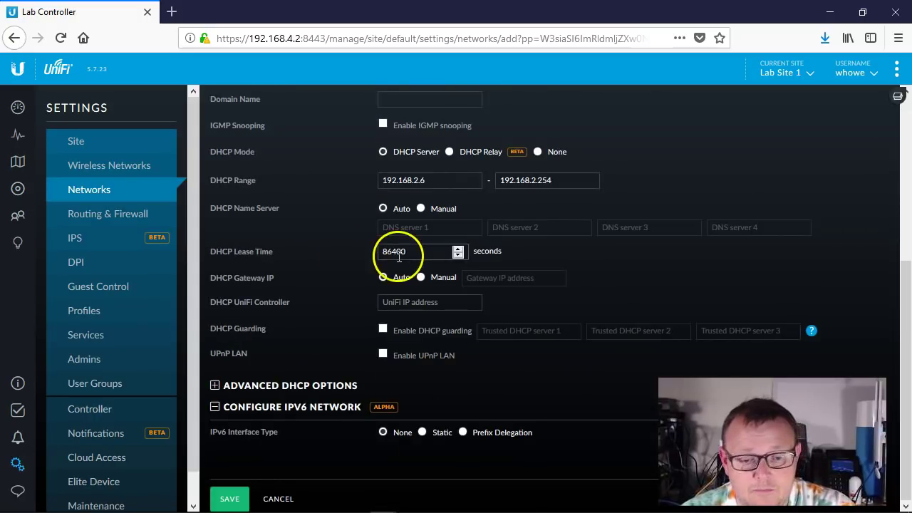
pyautogui.click(235, 499)
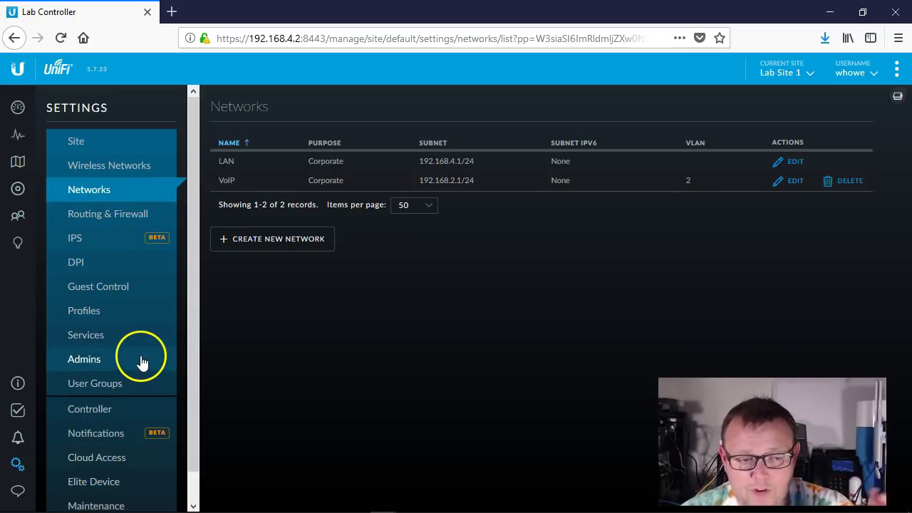
# - Start a new switch port profile named Das Lab
pyautogui.click(101, 314)
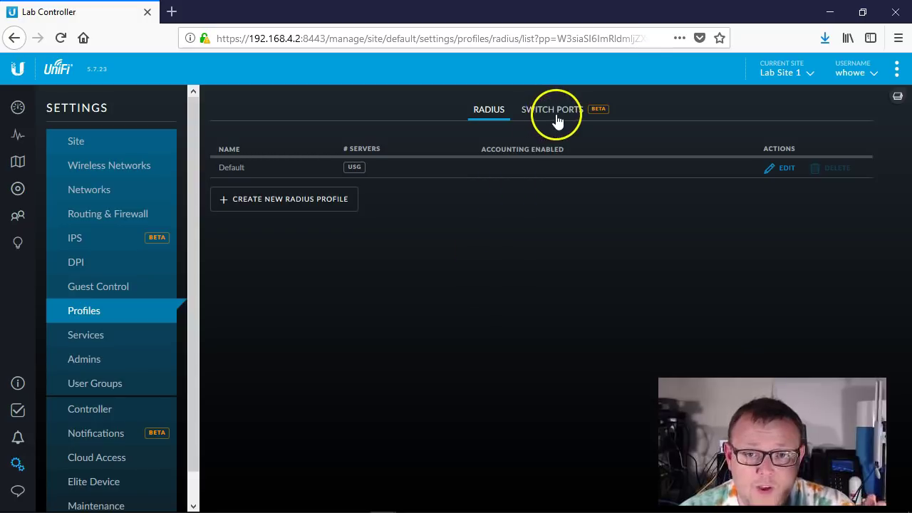
pyautogui.click(559, 111)
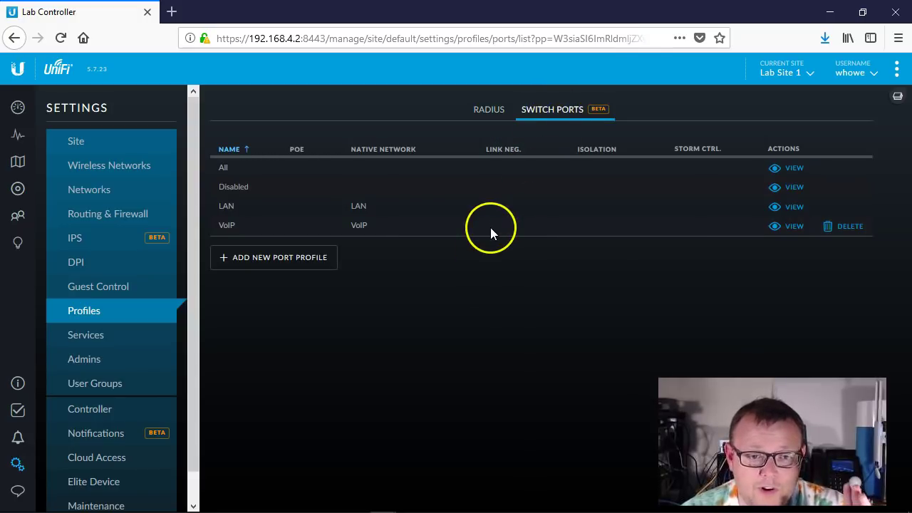
pyautogui.click(291, 259)
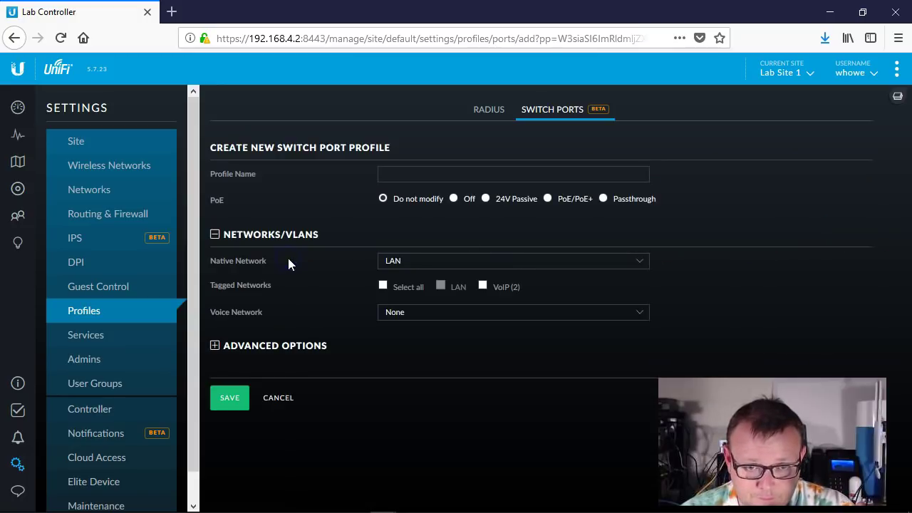
pyautogui.click(430, 173)
pyautogui.write('Das ')
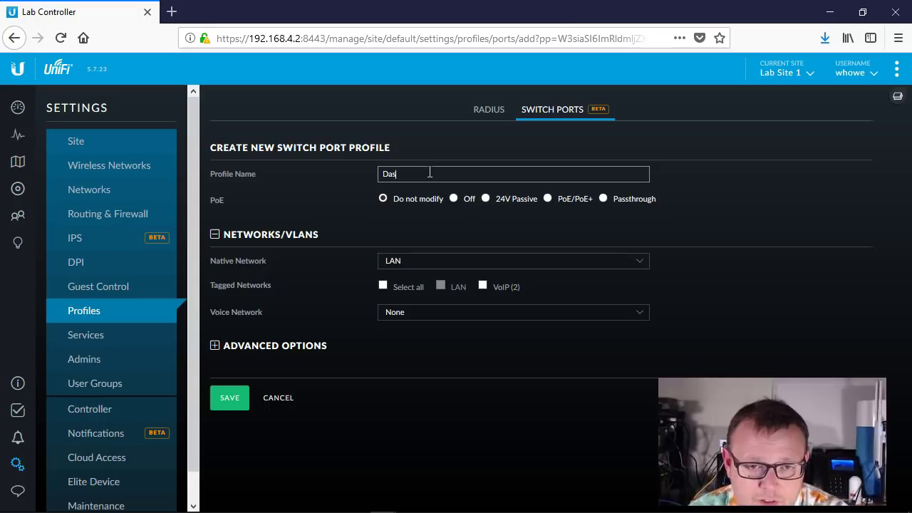
pyautogui.write('Lab')
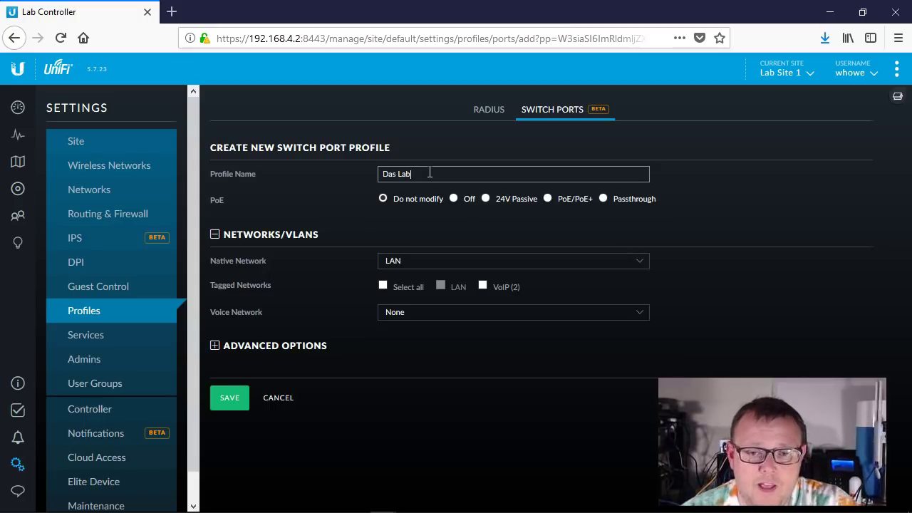
# - Keep LAN native, tag VoIP (2), make VoIP (2) the voice network, and save
pyautogui.click(483, 253)
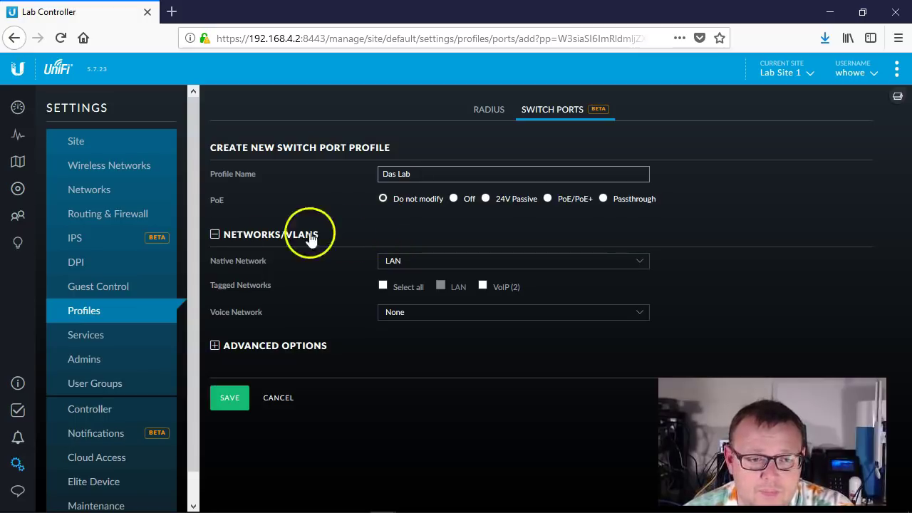
pyautogui.click(435, 260)
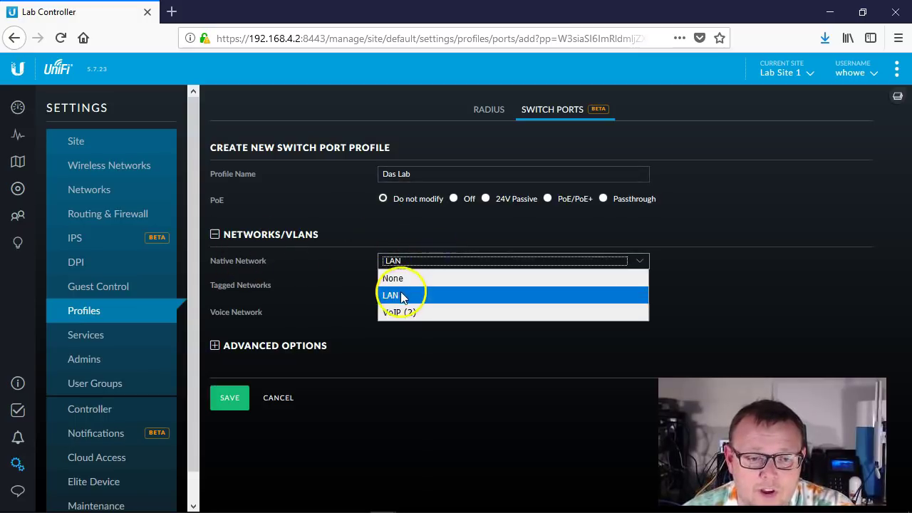
pyautogui.click(404, 296)
pyautogui.click(482, 286)
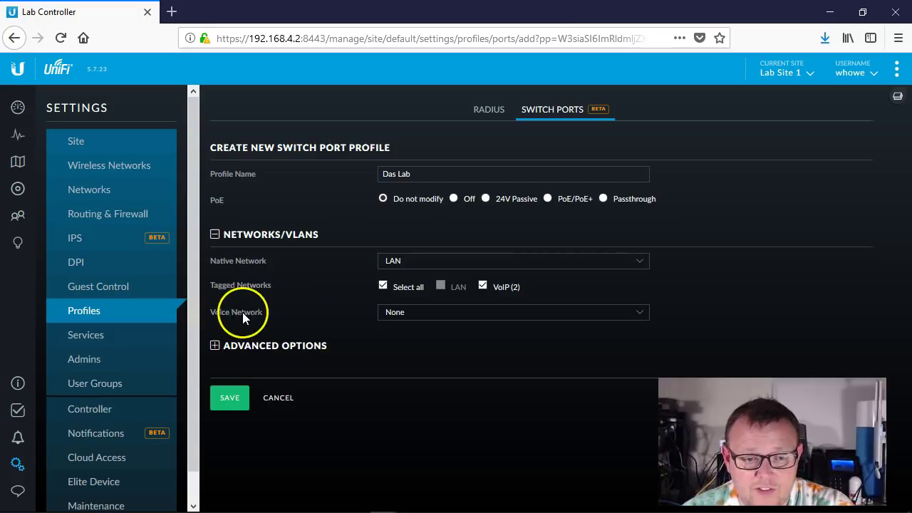
pyautogui.click(423, 312)
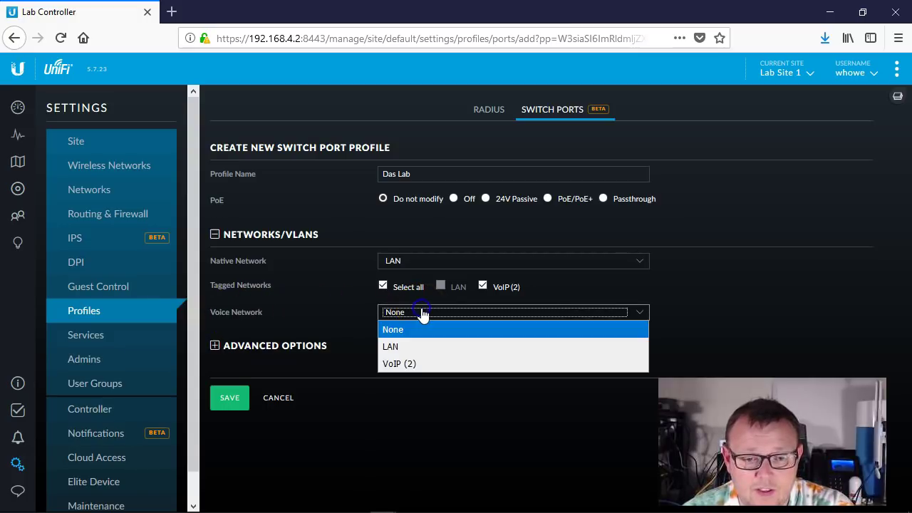
pyautogui.click(416, 364)
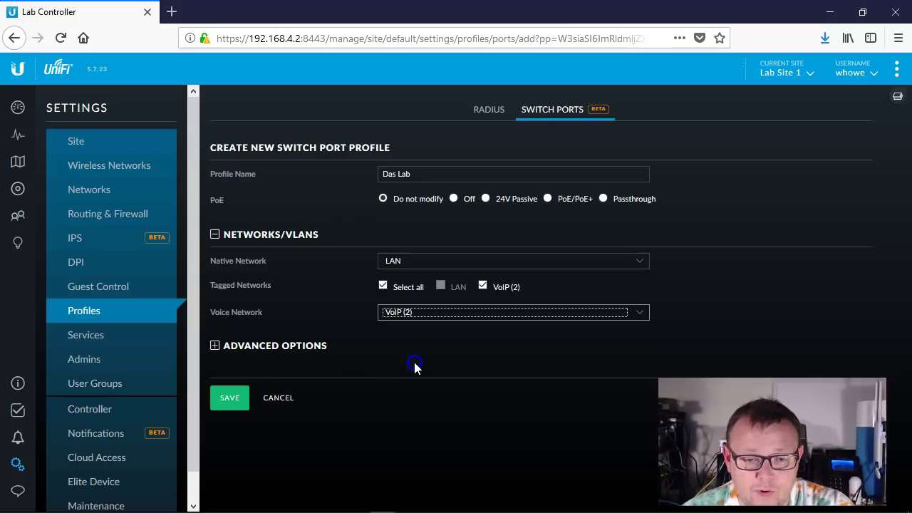
pyautogui.click(234, 399)
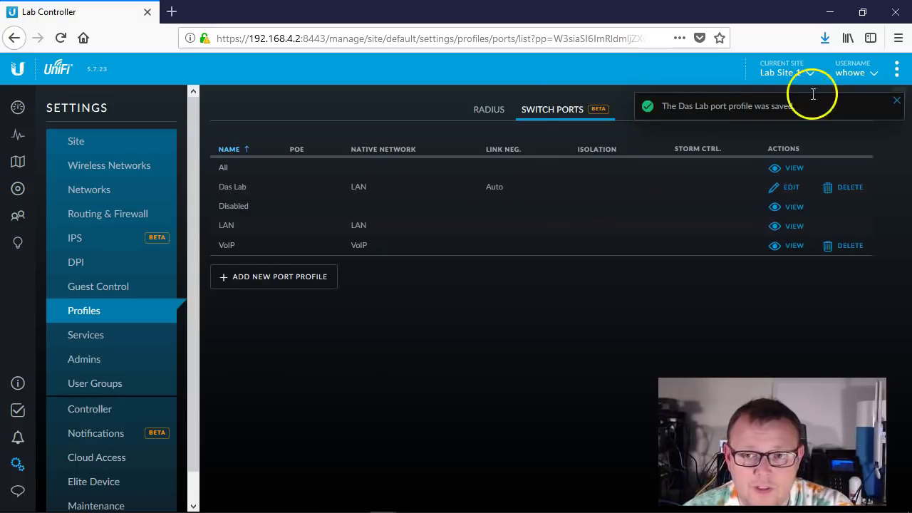
# - Dismiss the save notice, show the USG, Switch 1 and AP 1 list, and return to PuTTY
pyautogui.click(897, 104)
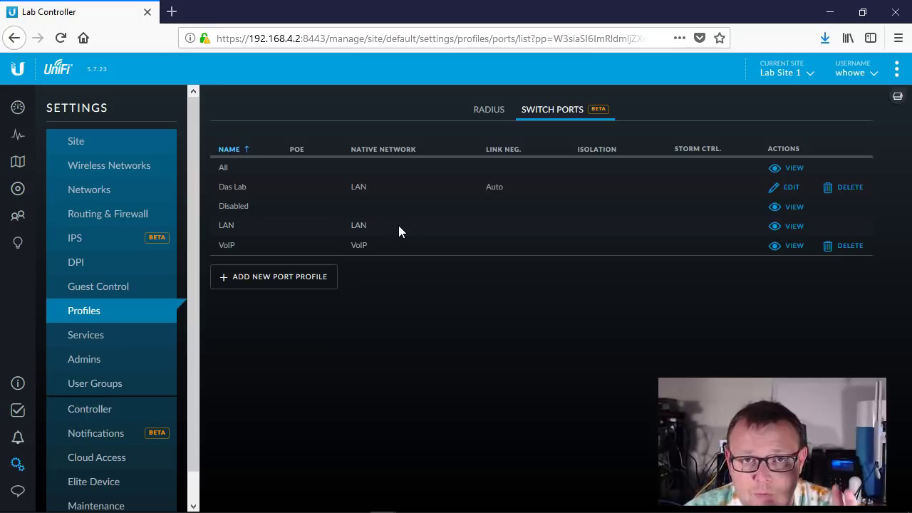
pyautogui.click(23, 194)
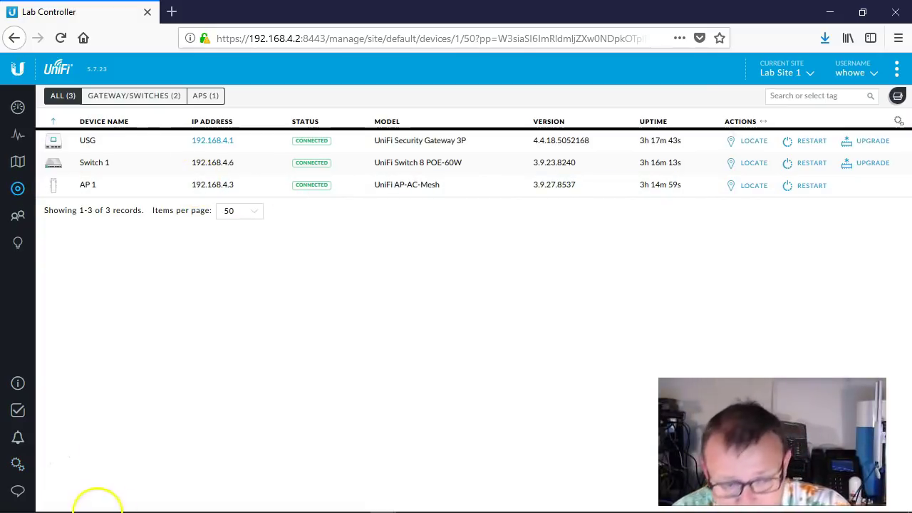
pyautogui.click(91, 502)
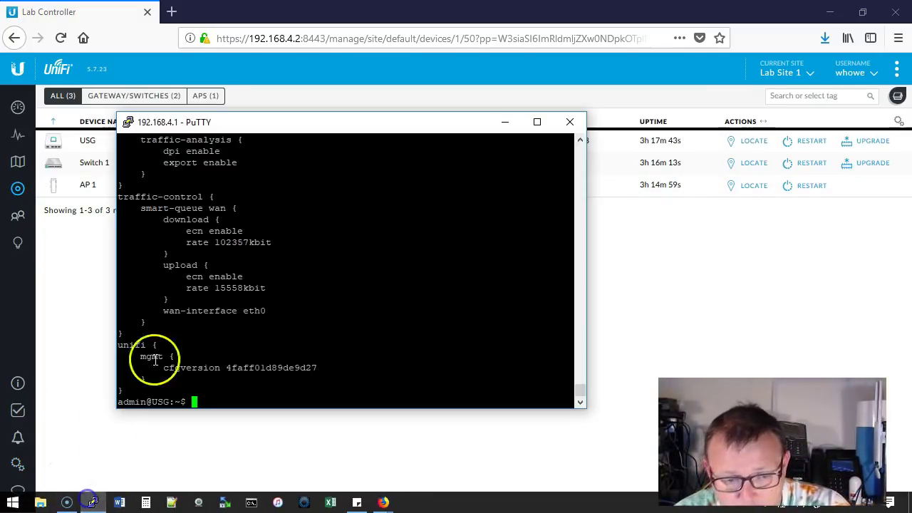
# - Start a new PuTTY session to 192.168.4.6 as admin; the first password attempt is denied
pyautogui.click(128, 122)
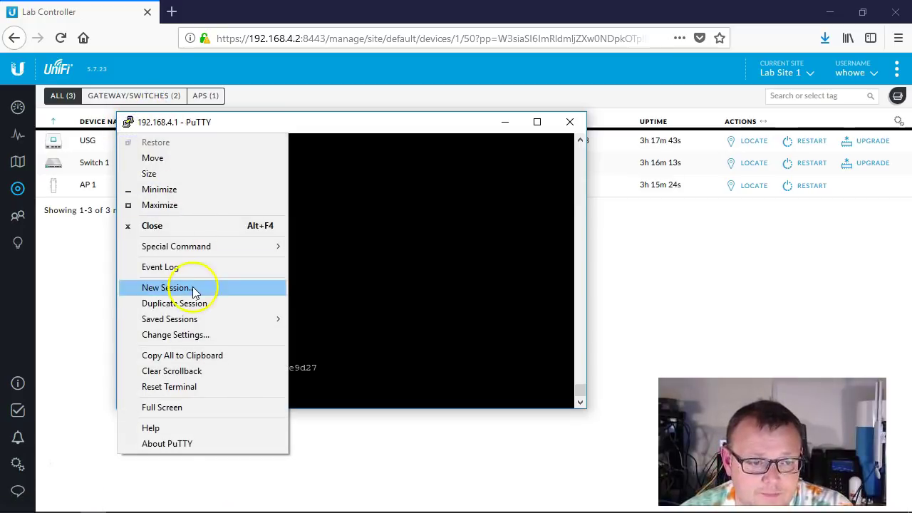
pyautogui.click(166, 287)
pyautogui.write('1')
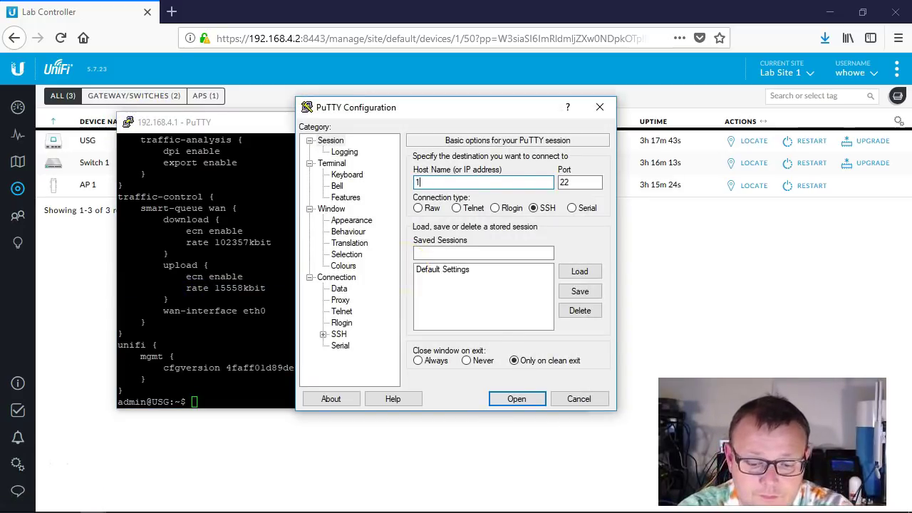
pyautogui.write('92.168.4.6')
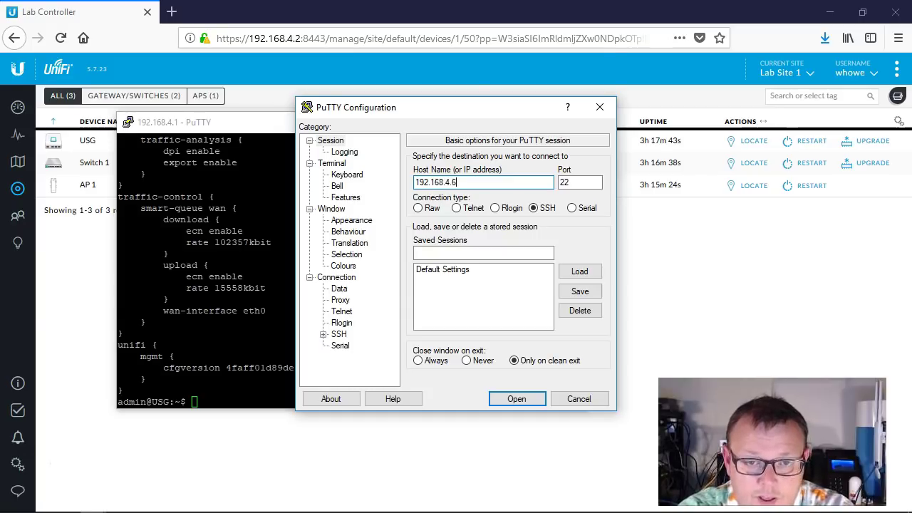
pyautogui.press('Return')
pyautogui.write('admin')
pyautogui.press('Return')
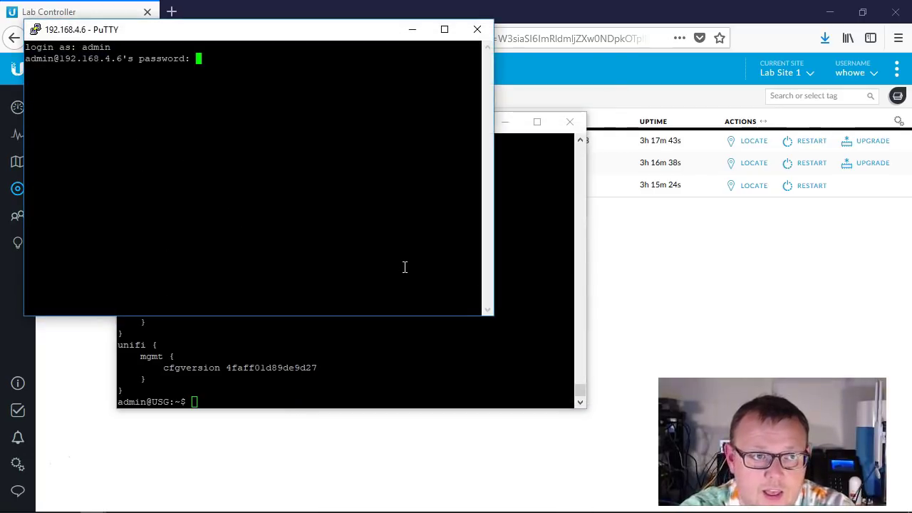
pyautogui.rightClick(332, 237)
pyautogui.press('Return')
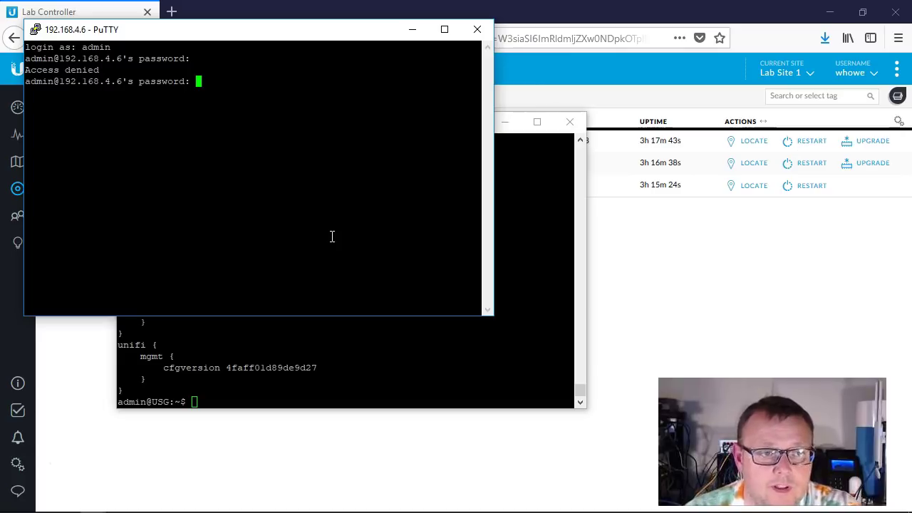
pyautogui.moveTo(192, 35); pyautogui.dragTo(318, 62)
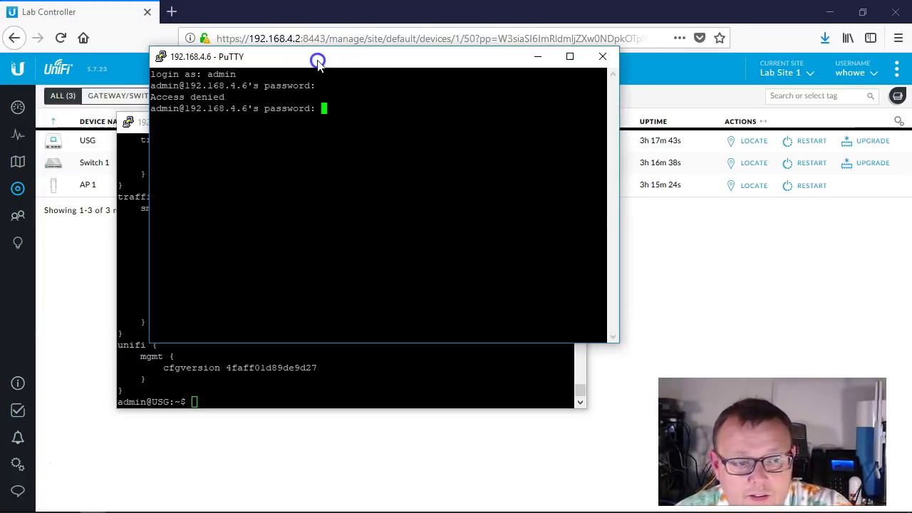
# - Reveal and copy the SSH password from the controller's Site settings
pyautogui.click(18, 465)
pyautogui.scroll(-4, 349, 300)
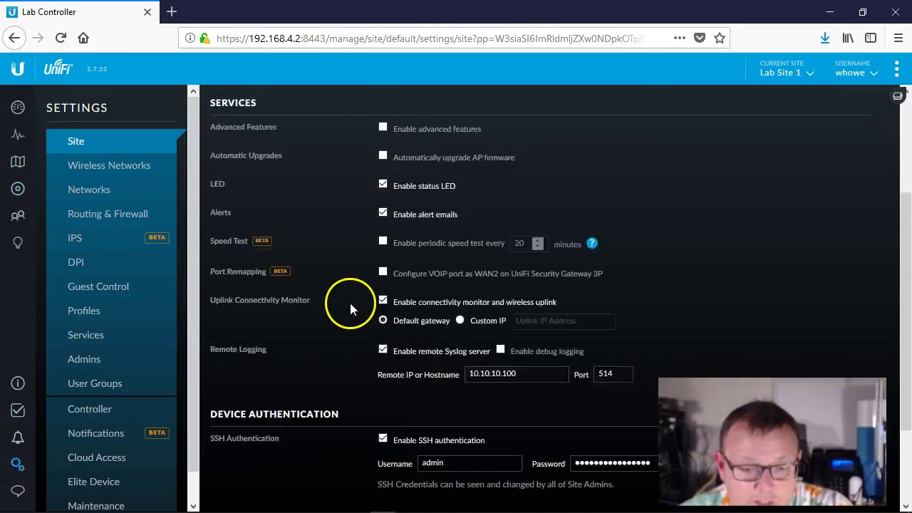
pyautogui.click(673, 346)
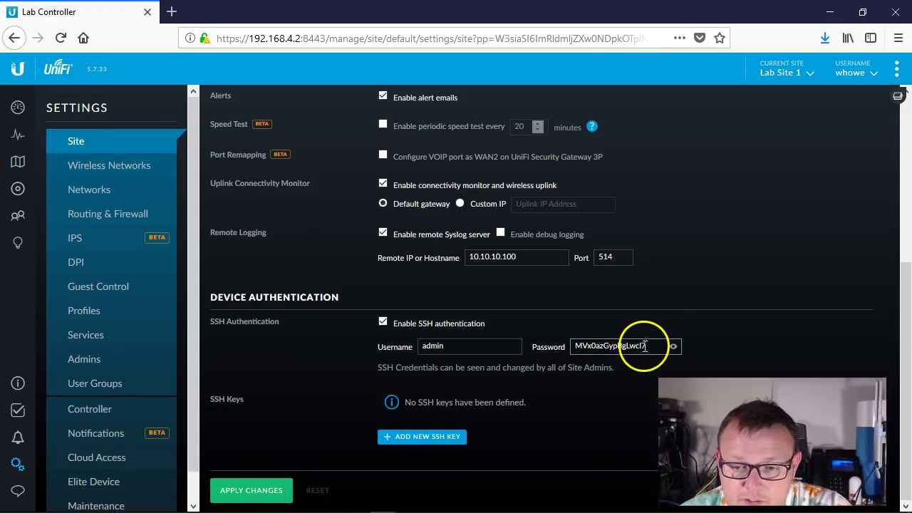
pyautogui.moveTo(644, 346); pyautogui.dragTo(540, 347)
pyautogui.rightClick(618, 345)
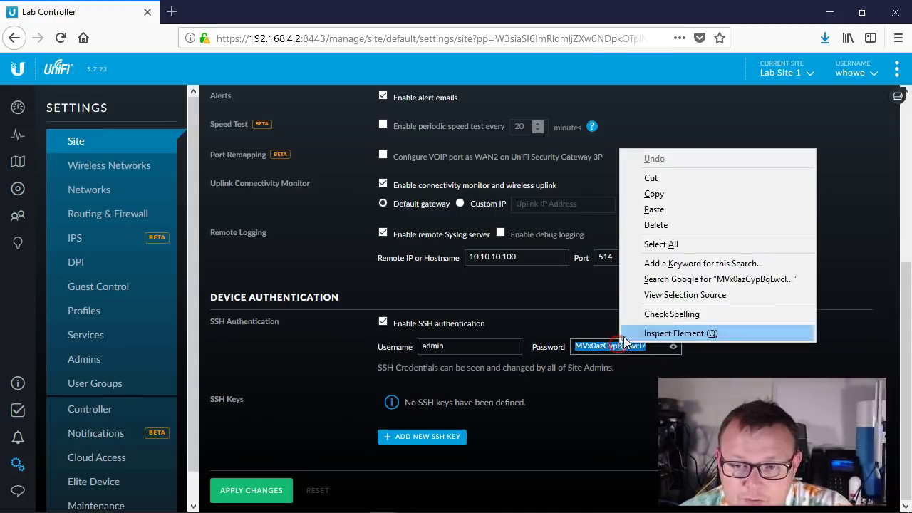
pyautogui.click(670, 193)
# - Log into the switch at 192.168.4.6 with the copied SSH password
pyautogui.moveTo(163, 502)
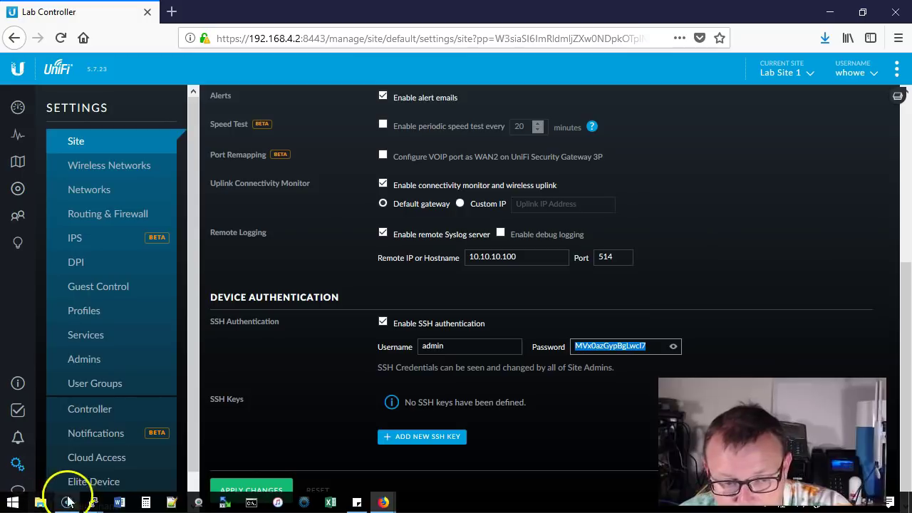
pyautogui.moveTo(92, 502)
pyautogui.click(190, 435)
pyautogui.rightClick(381, 144)
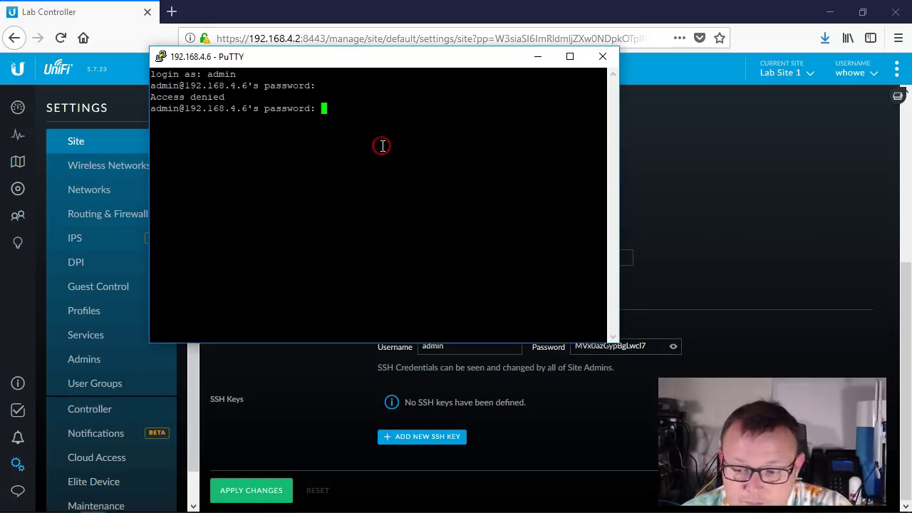
pyautogui.press('Return')
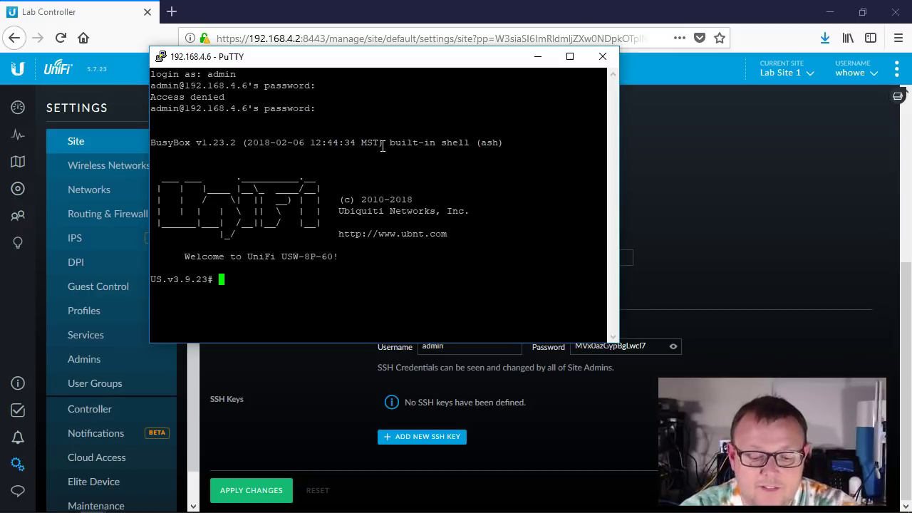
# - Run help, then telnet localhost to reach the (UBNT) > prompt
pyautogui.write('help')
pyautogui.press('Return')
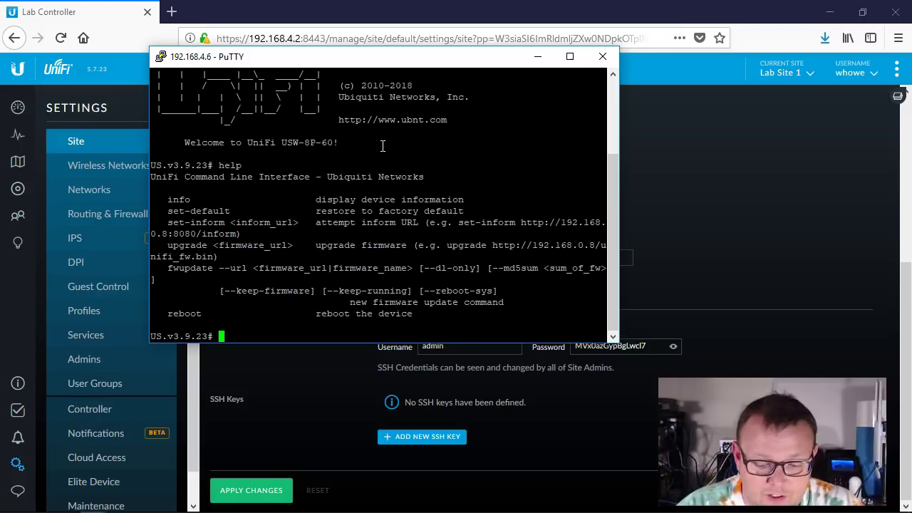
pyautogui.write('telnet lo')
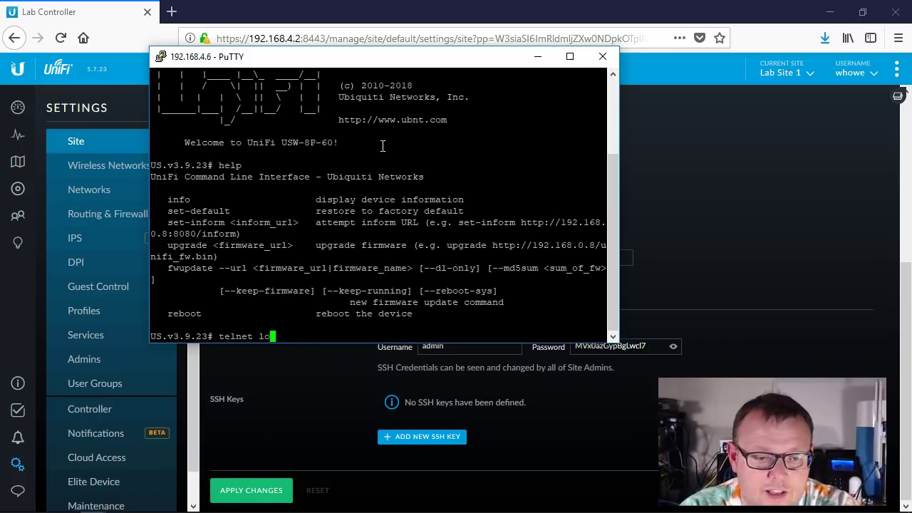
pyautogui.write('calhost')
pyautogui.press('Return')
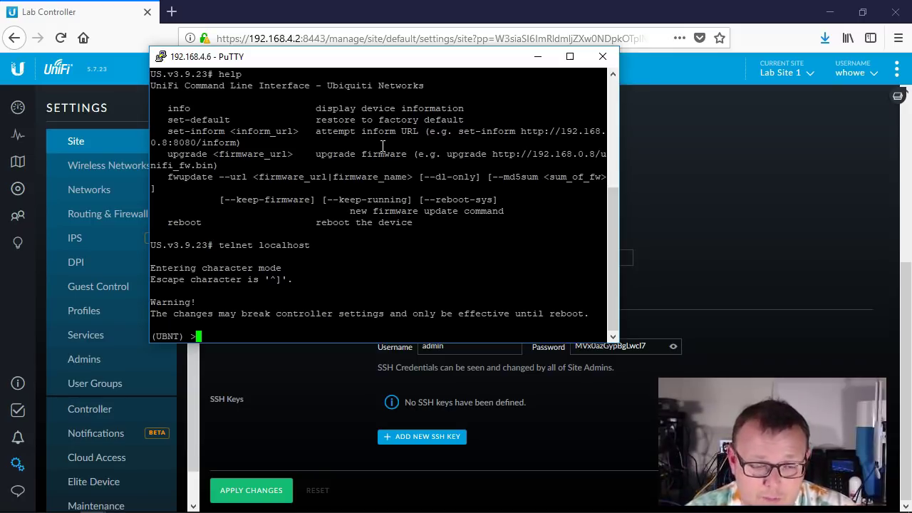
# - Enter privileged mode with enable and display the switch's running-config
pyautogui.write('?')
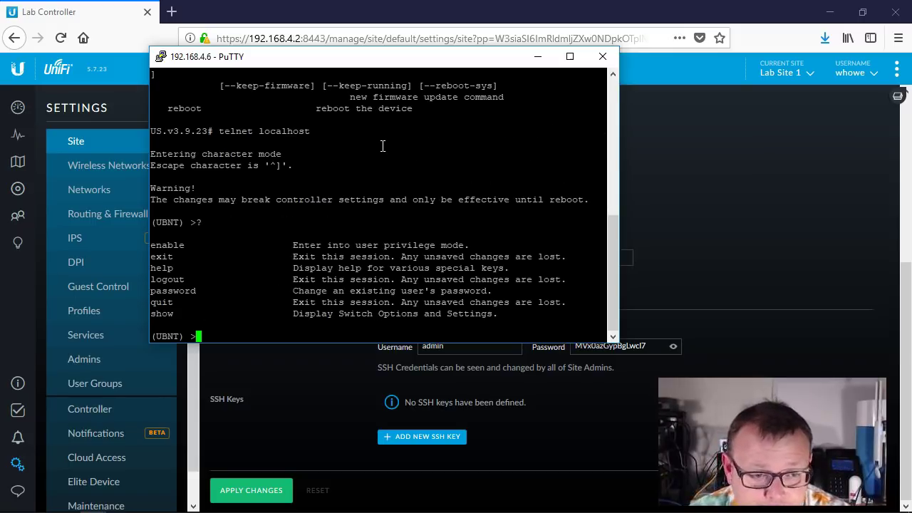
pyautogui.write('enable')
pyautogui.press('Return')
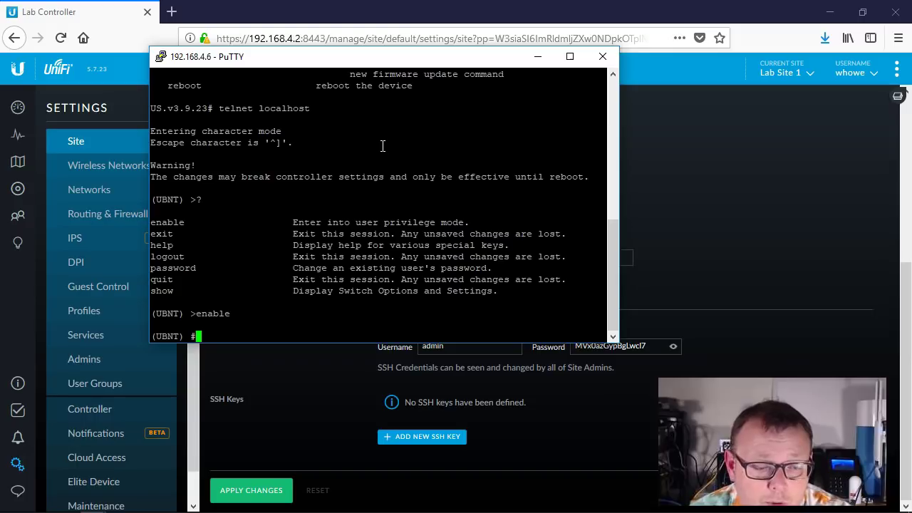
pyautogui.write('show configuration')
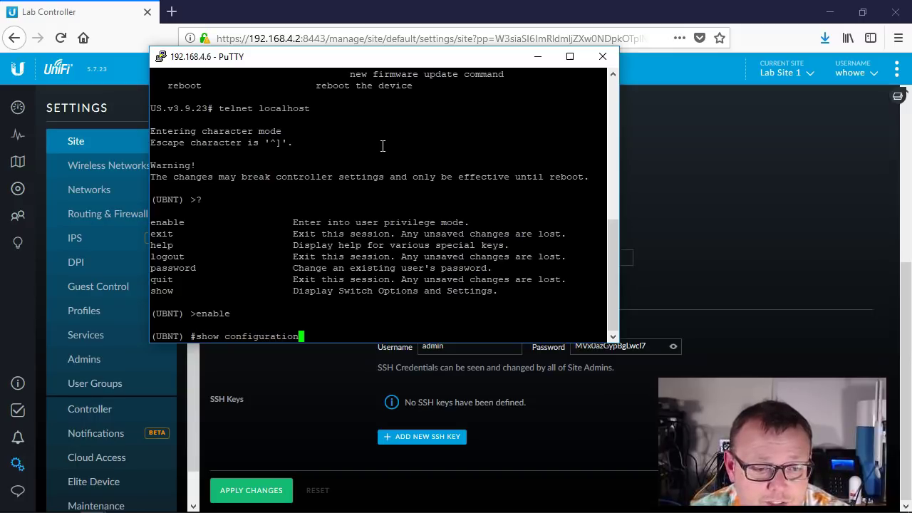
pyautogui.press('Return')
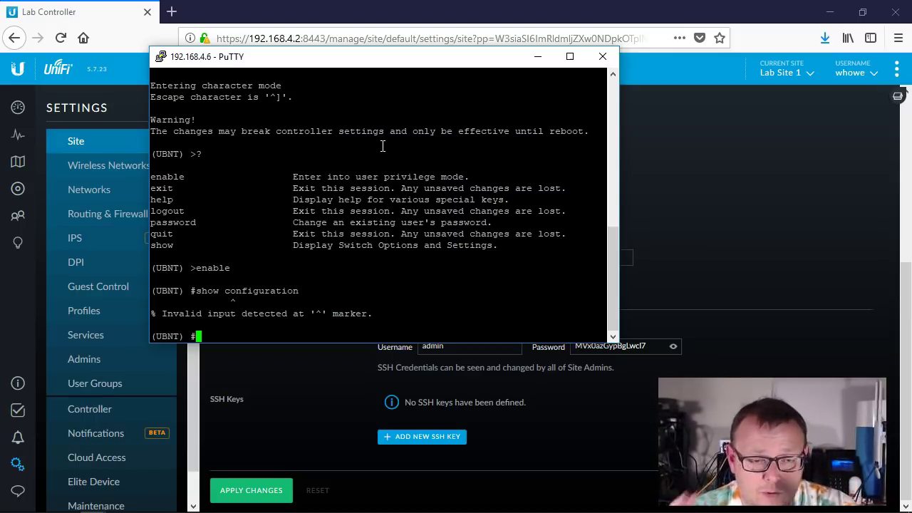
pyautogui.write('show ')
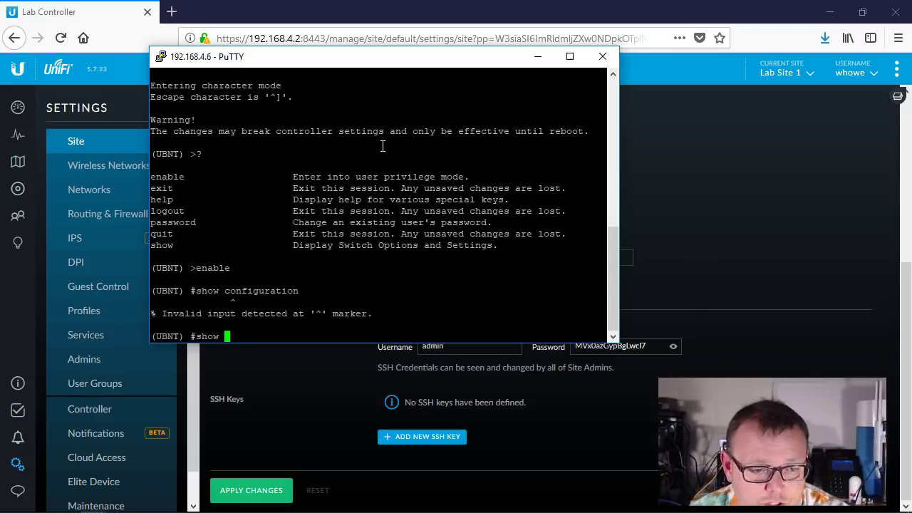
pyautogui.write('ru')
pyautogui.press('Tab')
pyautogui.press('Return')
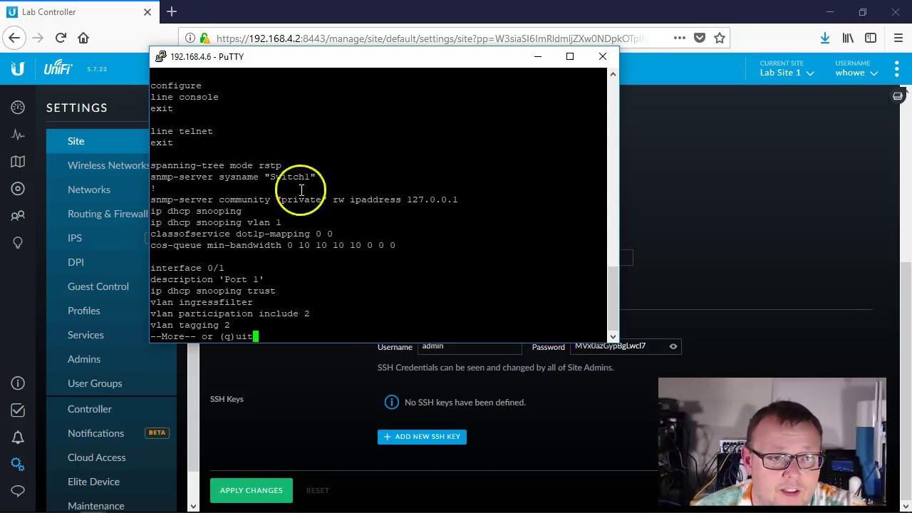
pyautogui.moveTo(152, 237); pyautogui.dragTo(270, 242)
pyautogui.moveTo(301, 233); pyautogui.dragTo(327, 232)
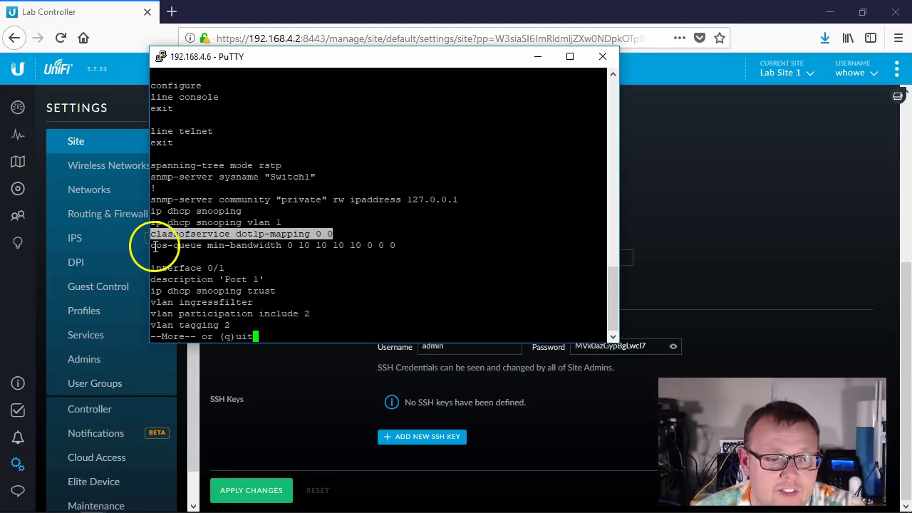
pyautogui.moveTo(154, 246); pyautogui.dragTo(389, 245)
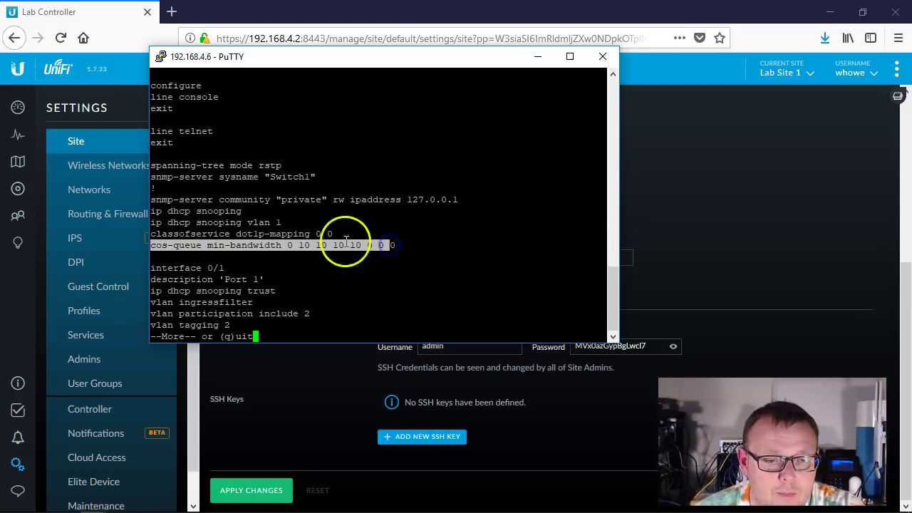
pyautogui.click(365, 278)
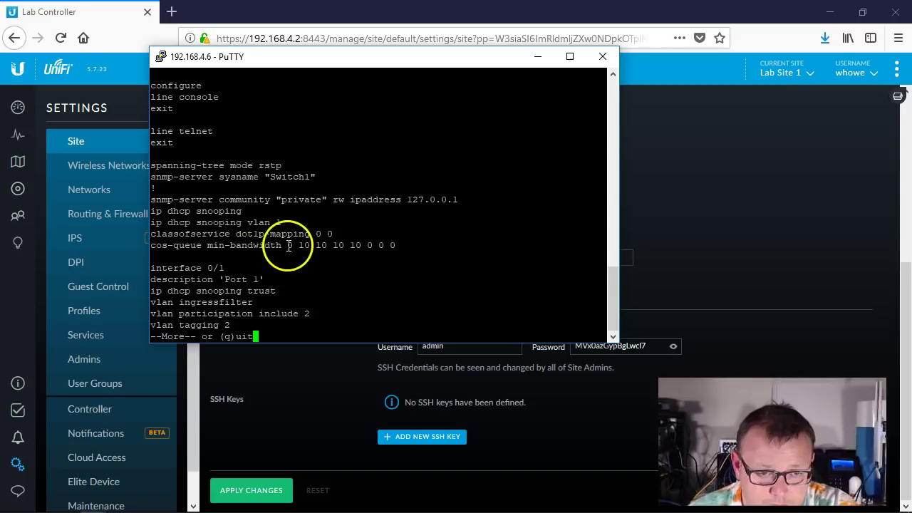
pyautogui.moveTo(288, 245); pyautogui.dragTo(392, 246)
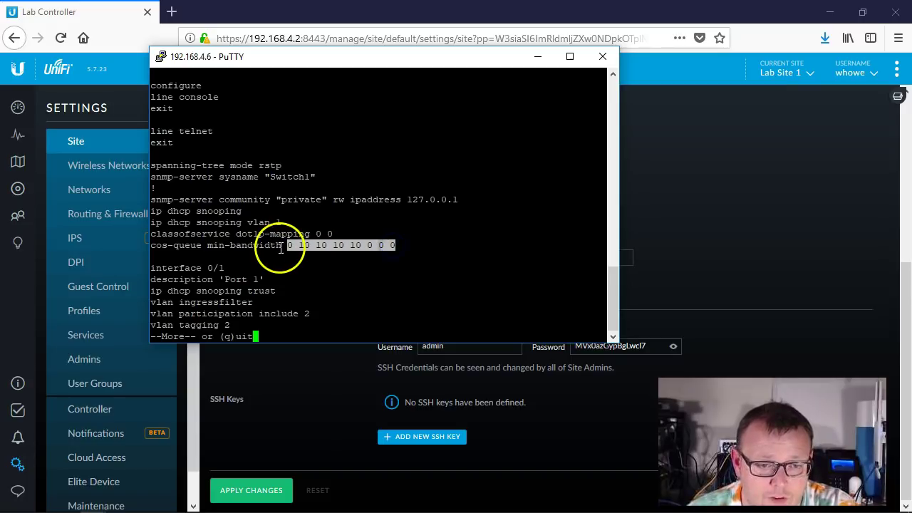
pyautogui.click(308, 264)
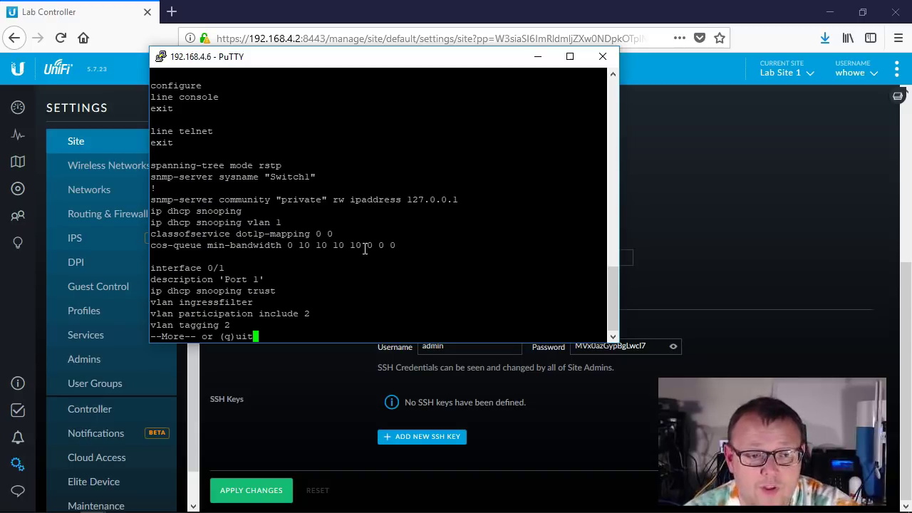
pyautogui.press('q')
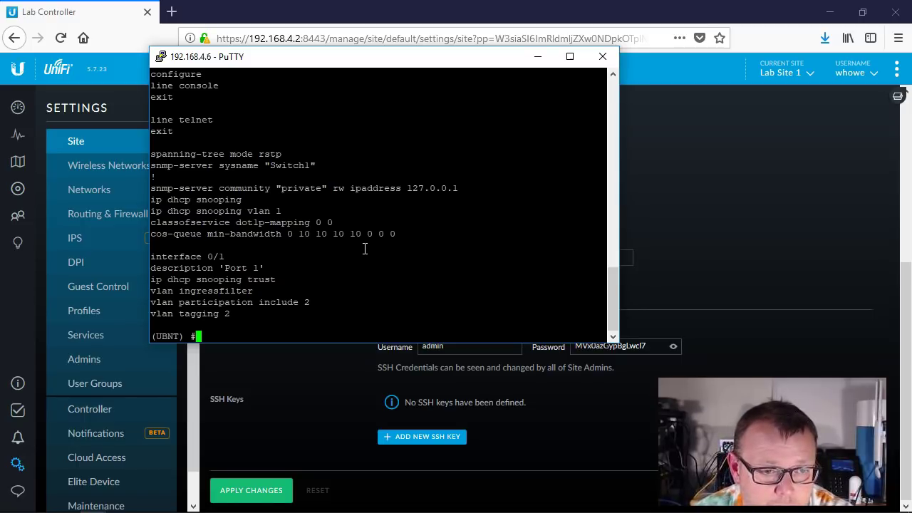
# - Enter configure mode and check classofservice dot1p-mapping help, showing priority and traffic class 0–7, then erase it
pyautogui.write('configure')
pyautogui.press('Return')
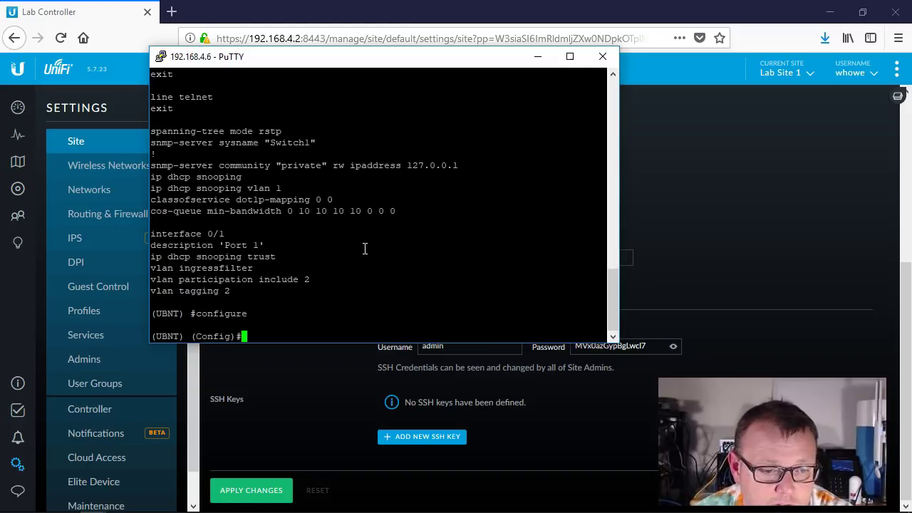
pyautogui.write('class')
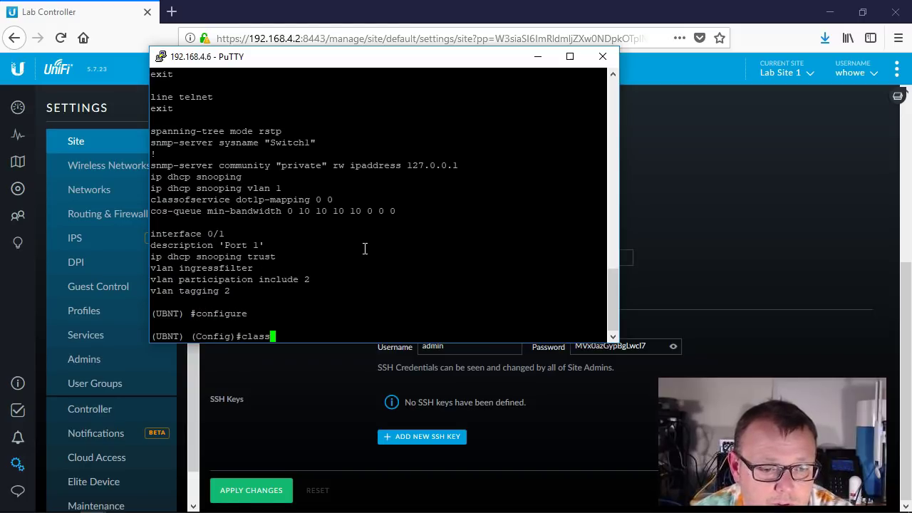
pyautogui.write('o')
pyautogui.press('Tab')
pyautogui.write('d')
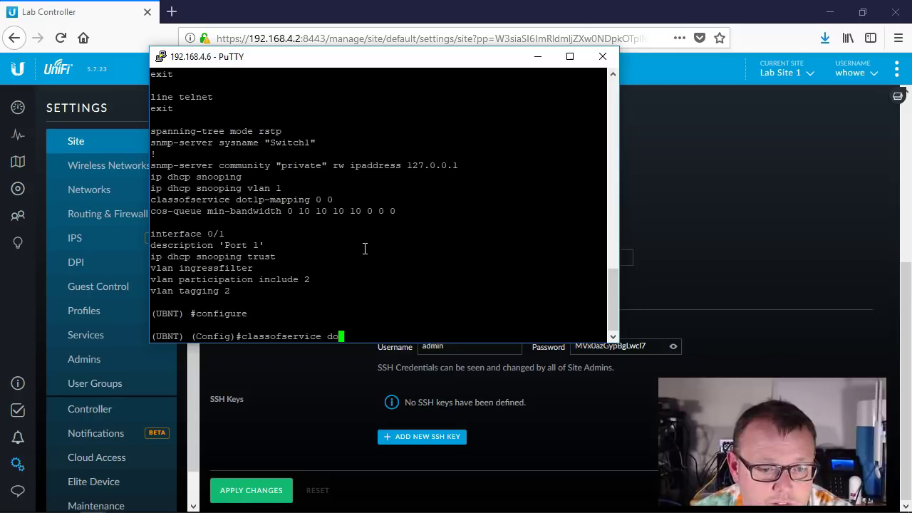
pyautogui.press('BackSpace')
pyautogui.write('??')
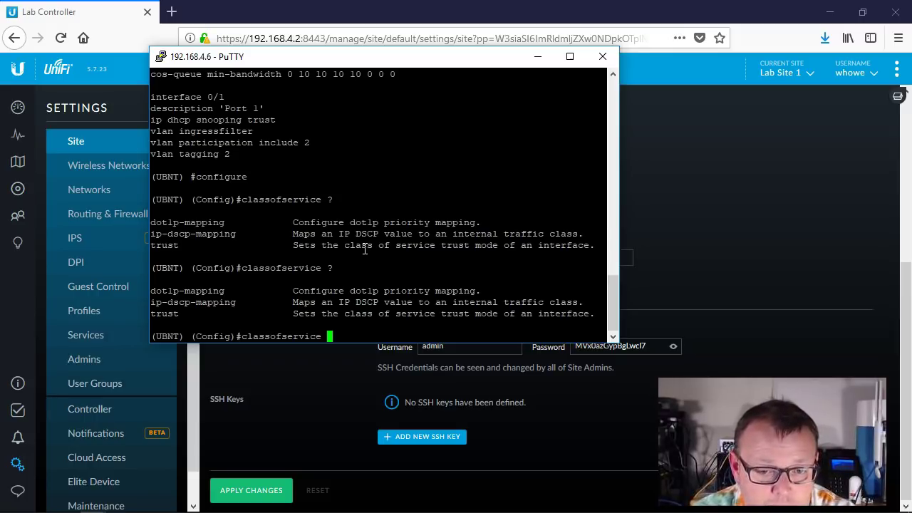
pyautogui.write('do')
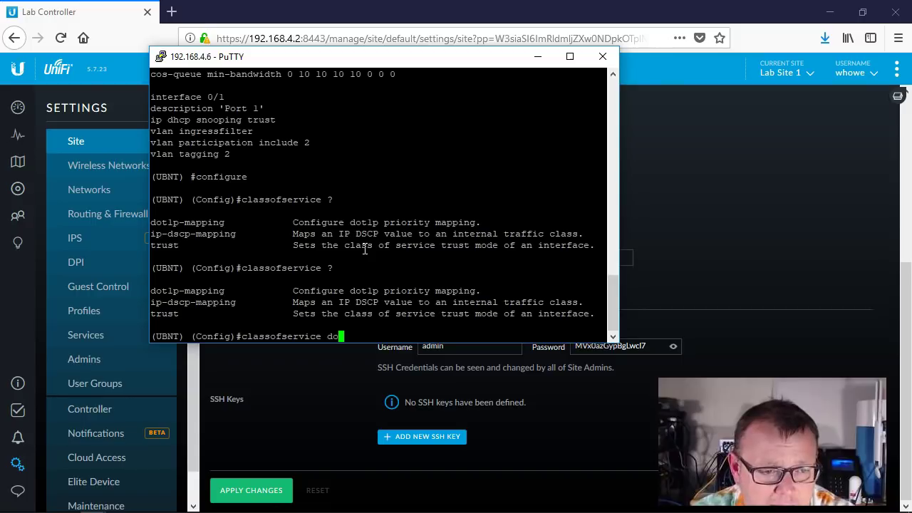
pyautogui.press('Tab')
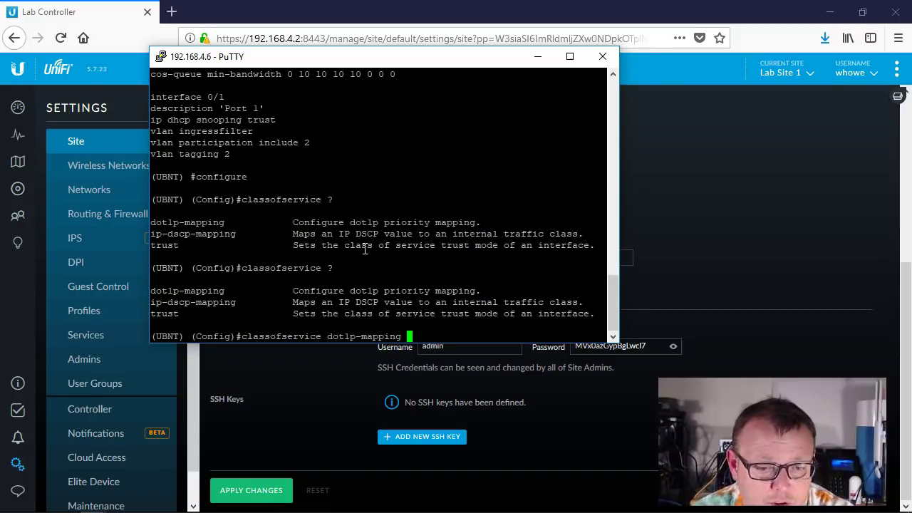
pyautogui.write('?')
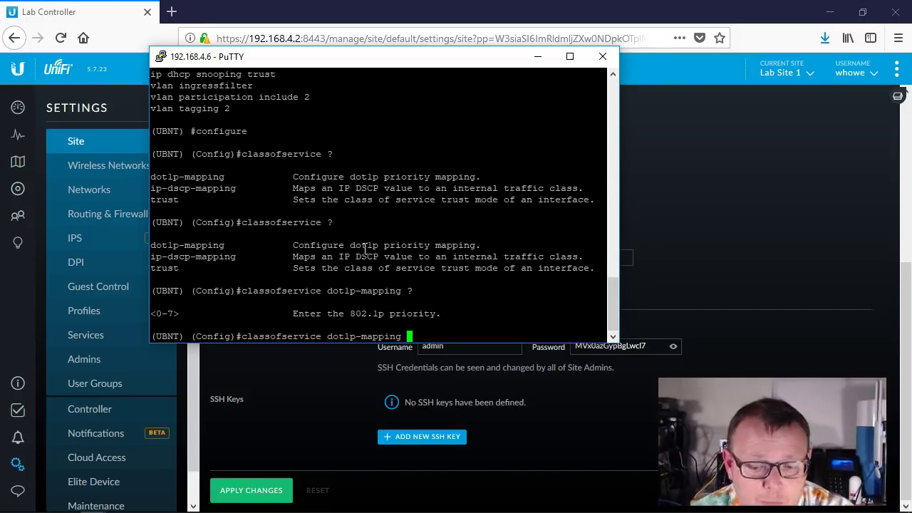
pyautogui.write('0 ?')
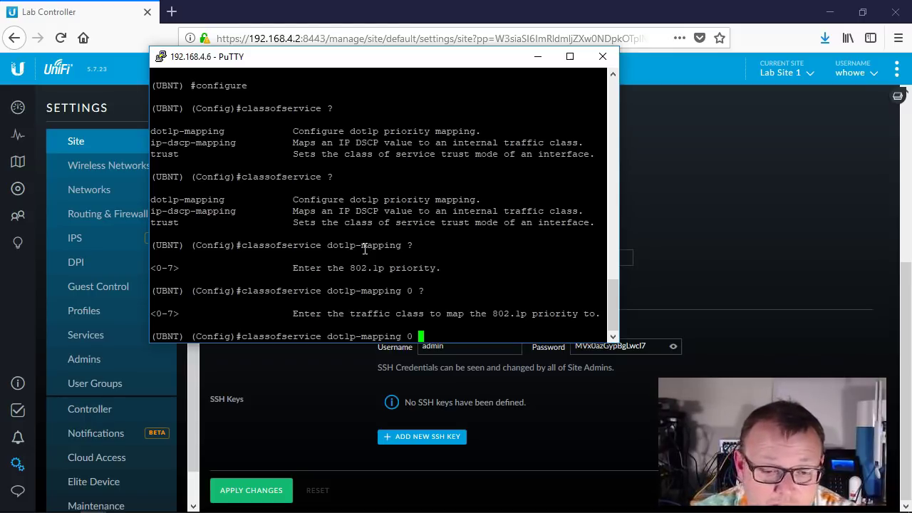
pyautogui.press('BackSpace')
pyautogui.press('BackSpace')
pyautogui.press('BackSpace')
pyautogui.press('BackSpace')
pyautogui.press('BackSpace')
pyautogui.press('BackSpace')
pyautogui.press('BackSpace')
pyautogui.press('BackSpace')
pyautogui.press('BackSpace')
pyautogui.press('BackSpace')
pyautogui.press('BackSpace')
pyautogui.press('BackSpace')
pyautogui.press('BackSpace')
pyautogui.press('BackSpace')
pyautogui.press('BackSpace')
pyautogui.press('BackSpace')
pyautogui.press('BackSpace')
pyautogui.press('BackSpace')
pyautogui.press('BackSpace')
pyautogui.press('BackSpace')
pyautogui.press('BackSpace')
pyautogui.press('BackSpace')
pyautogui.press('BackSpace')
pyautogui.press('BackSpace')
pyautogui.press('BackSpace')
pyautogui.press('BackSpace')
pyautogui.press('BackSpace')
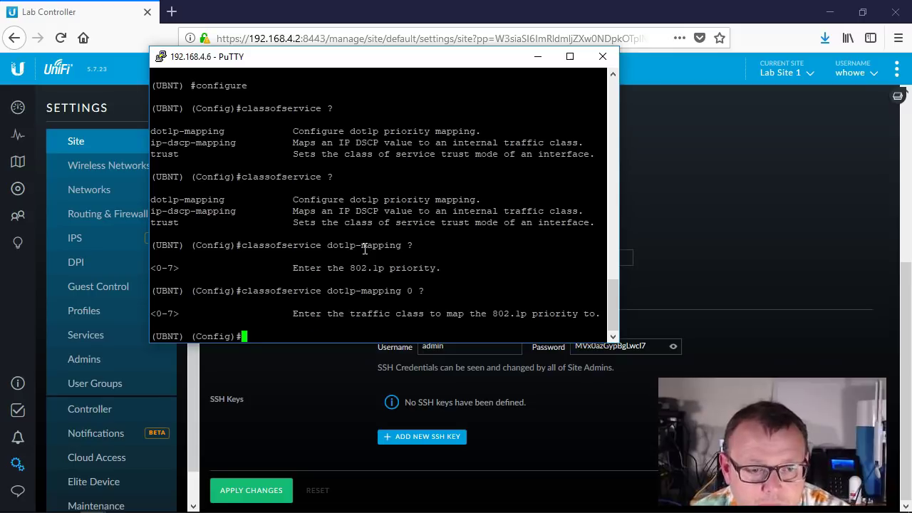
# - Check the cos-queue min-bandwidth help for queues 0–7, discard the command, and exit configuration mode
pyautogui.scroll(4, 365, 249)
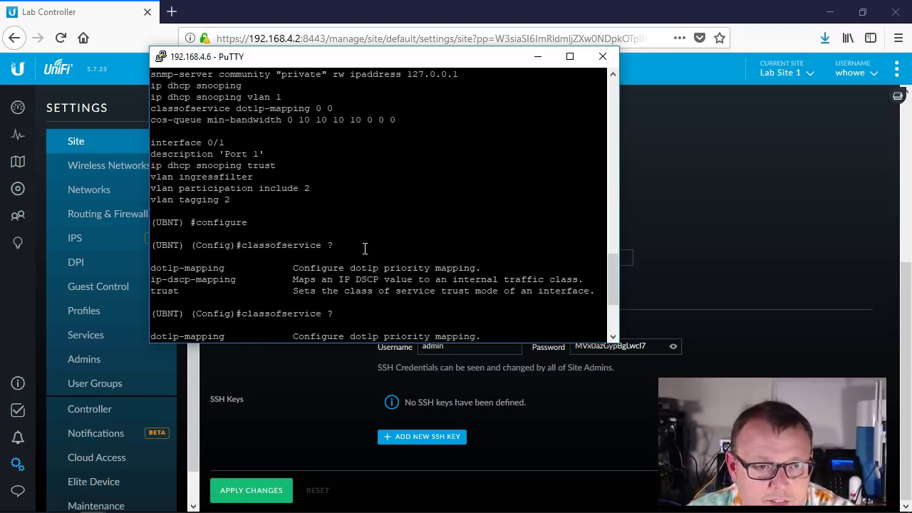
pyautogui.scroll(-4, 365, 248)
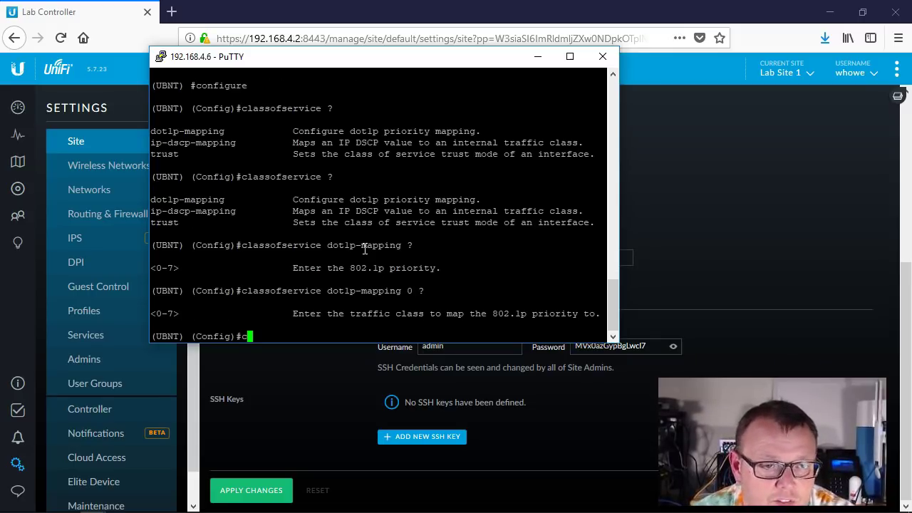
pyautogui.write('cos-queue ?')
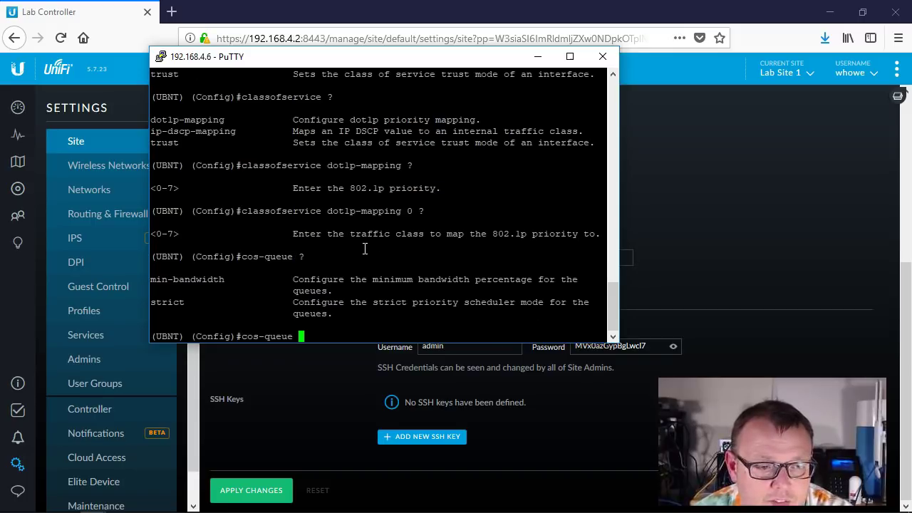
pyautogui.write('min-bandwidth ?')
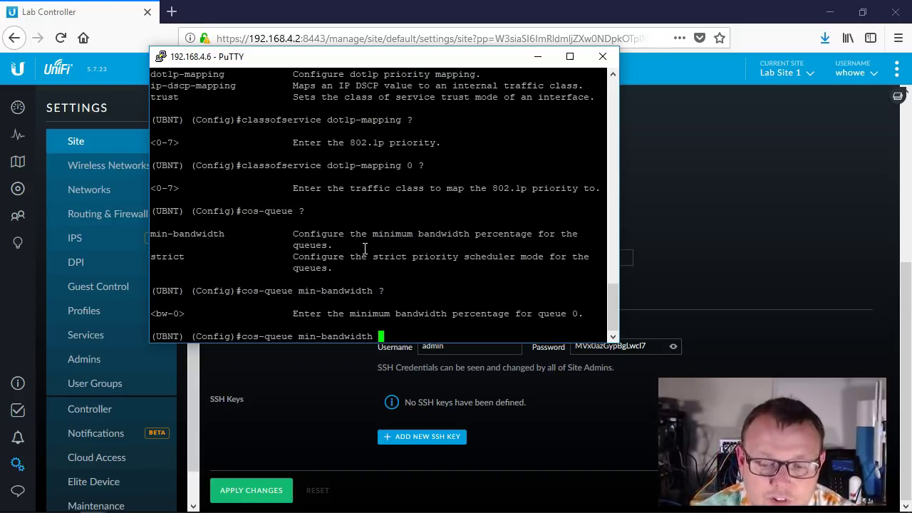
pyautogui.write('0 ')
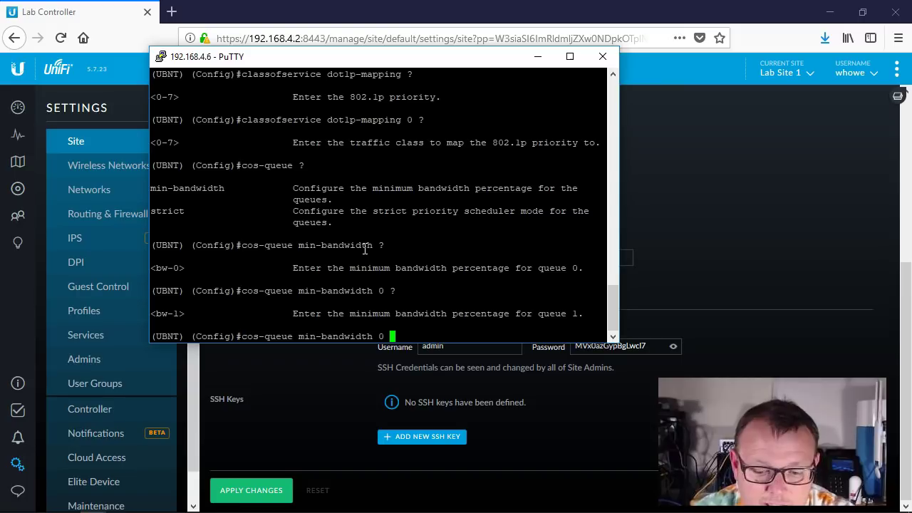
pyautogui.write('?10 ')
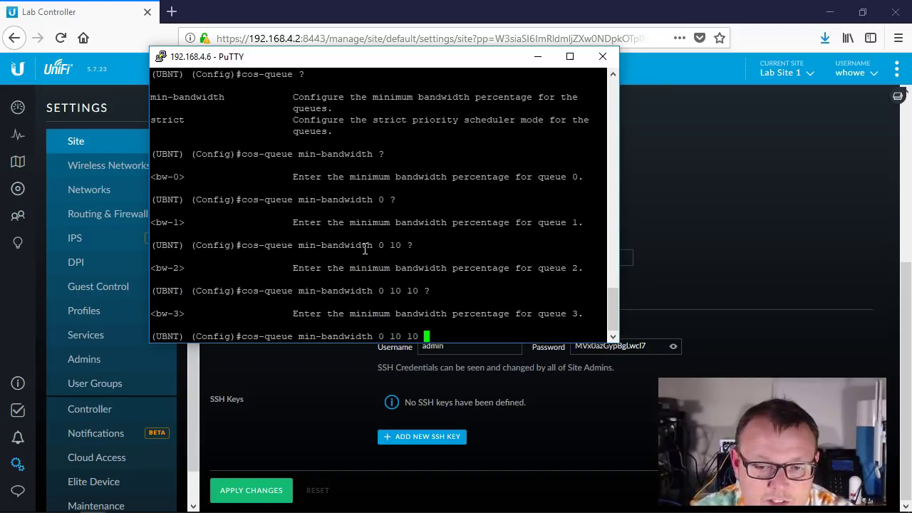
pyautogui.write('?10 ?10 ?10 10 10')
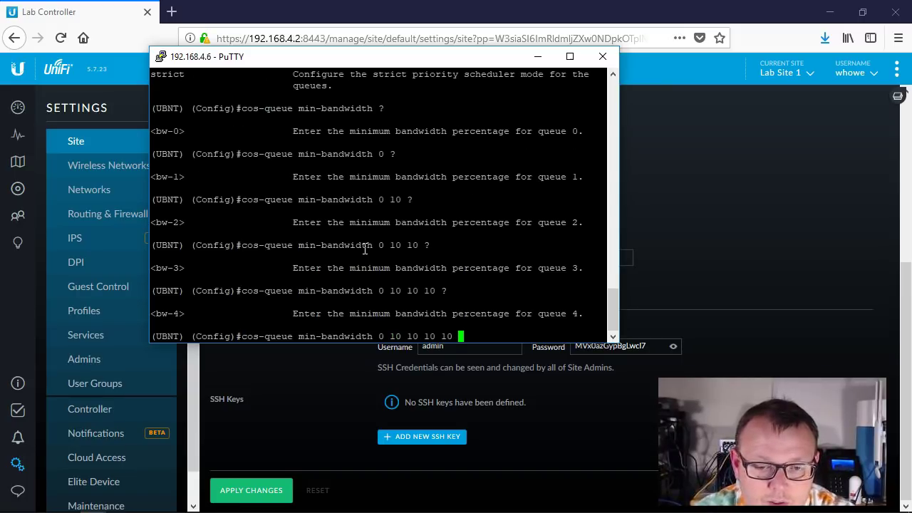
pyautogui.write('?10 ?')
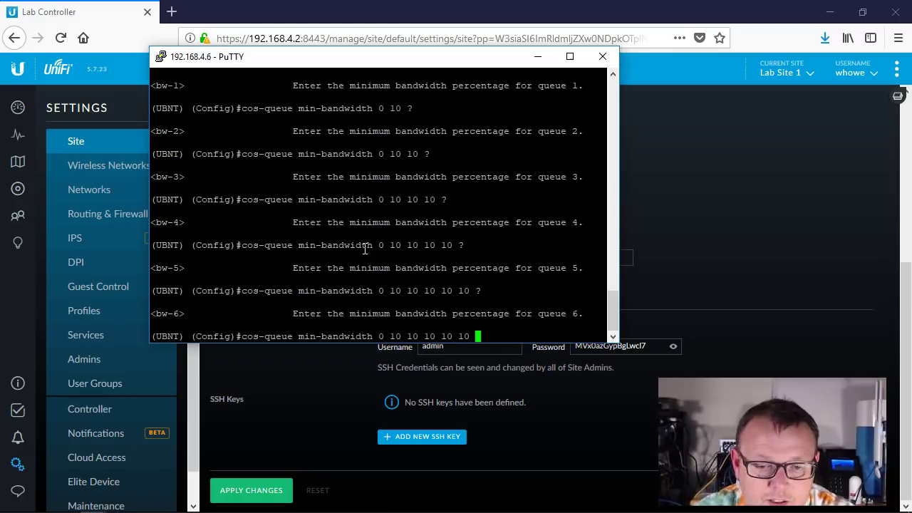
pyautogui.write('10 ?10')
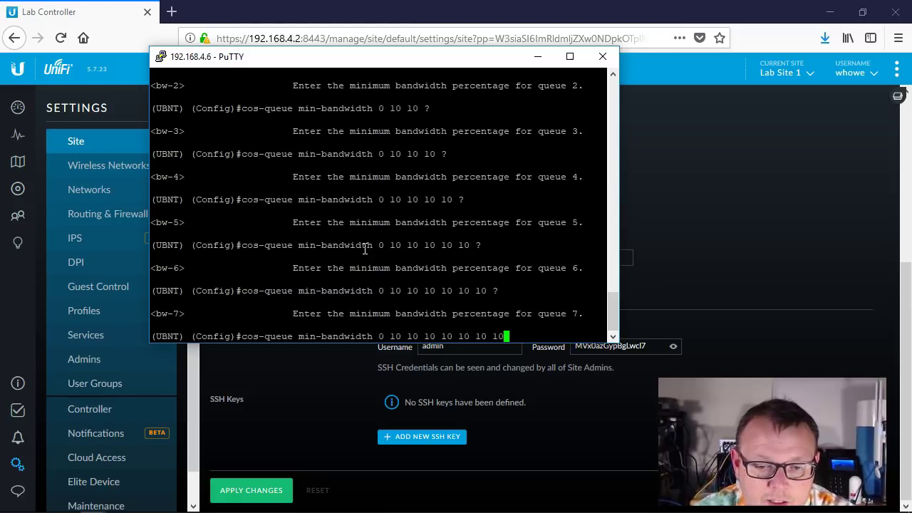
pyautogui.write(' ?')
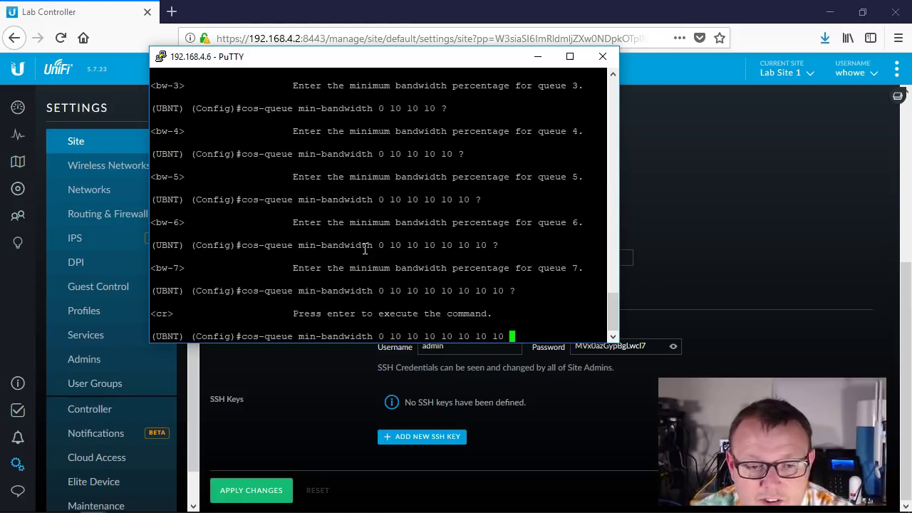
pyautogui.press('BackSpace')
pyautogui.press('BackSpace')
pyautogui.press('BackSpace')
pyautogui.press('BackSpace')
pyautogui.press('BackSpace')
pyautogui.press('BackSpace')
pyautogui.press('BackSpace')
pyautogui.press('BackSpace')
pyautogui.press('BackSpace')
pyautogui.press('BackSpace')
pyautogui.press('BackSpace')
pyautogui.press('BackSpace')
pyautogui.press('BackSpace')
pyautogui.press('BackSpace')
pyautogui.press('BackSpace')
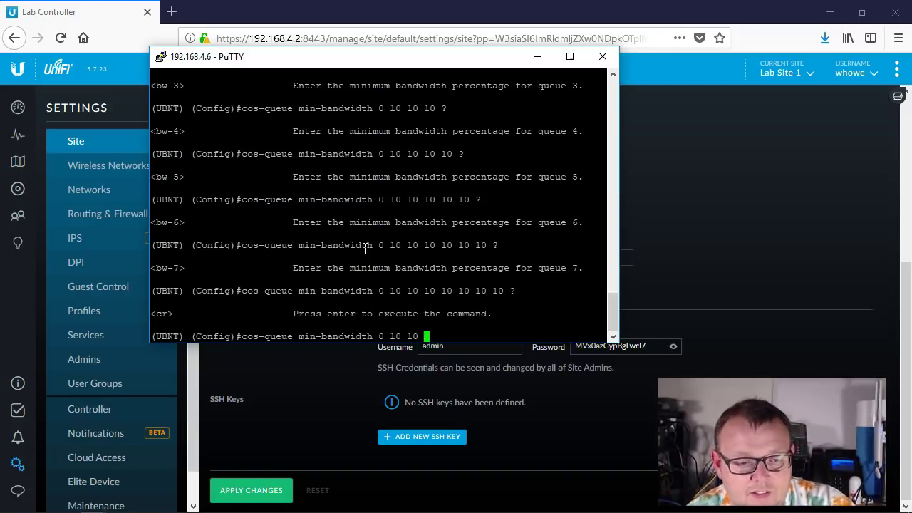
pyautogui.press('BackSpace')
pyautogui.press('BackSpace')
pyautogui.press('BackSpace')
pyautogui.press('BackSpace')
pyautogui.press('BackSpace')
pyautogui.press('BackSpace')
pyautogui.press('BackSpace')
pyautogui.press('BackSpace')
pyautogui.press('BackSpace')
pyautogui.press('BackSpace')
pyautogui.press('BackSpace')
pyautogui.press('BackSpace')
pyautogui.press('BackSpace')
pyautogui.press('BackSpace')
pyautogui.press('BackSpace')
pyautogui.press('BackSpace')
pyautogui.press('BackSpace')
pyautogui.press('BackSpace')
pyautogui.press('BackSpace')
pyautogui.press('BackSpace')
pyautogui.write('ex')
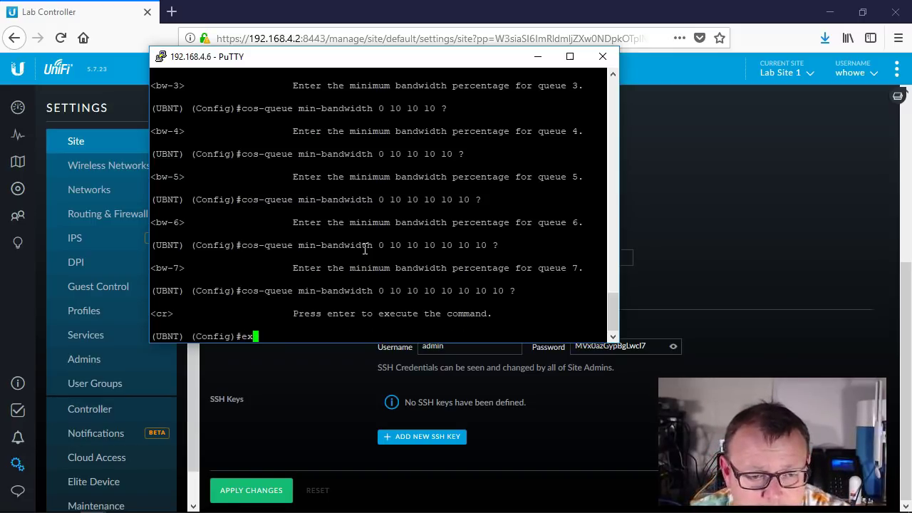
pyautogui.write('it')
pyautogui.press('Return')
pyautogui.press('Return')
pyautogui.press('Return')
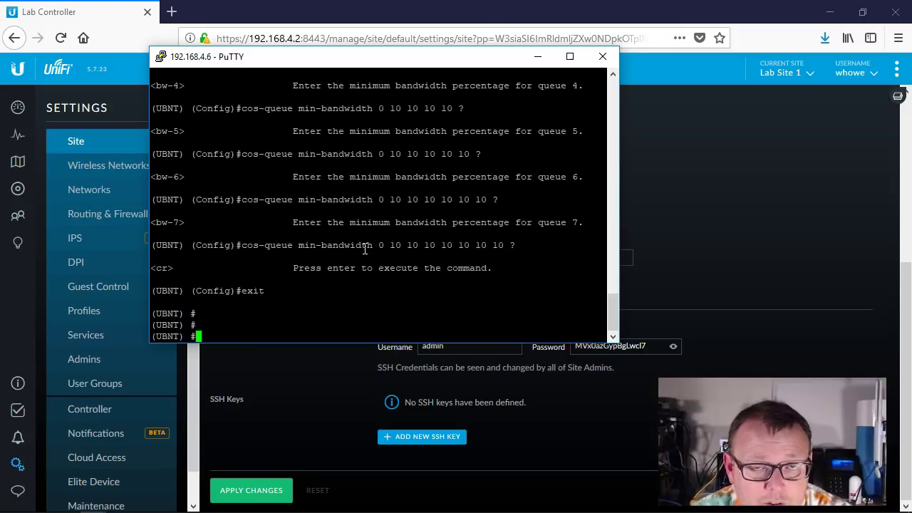
# - Set Switch 1's Port 2 switch port profile to Das Lab and apply
pyautogui.click(18, 190)
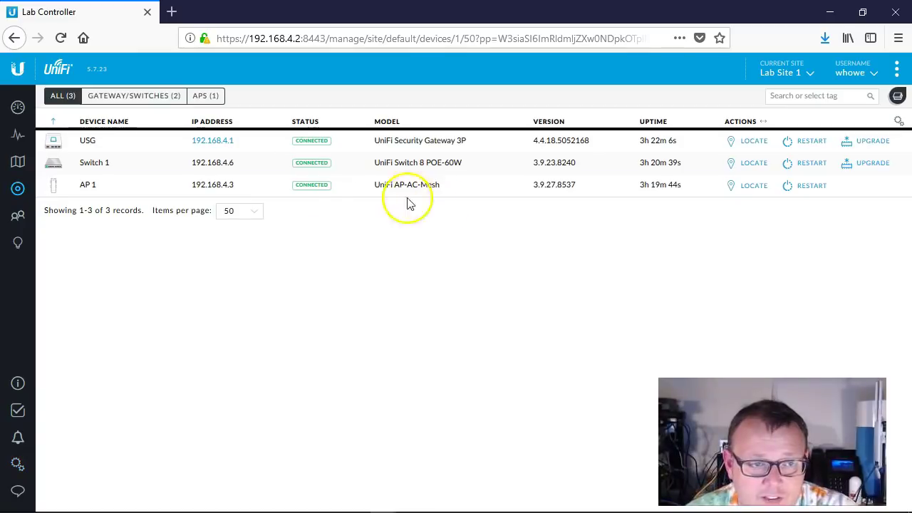
pyautogui.click(98, 165)
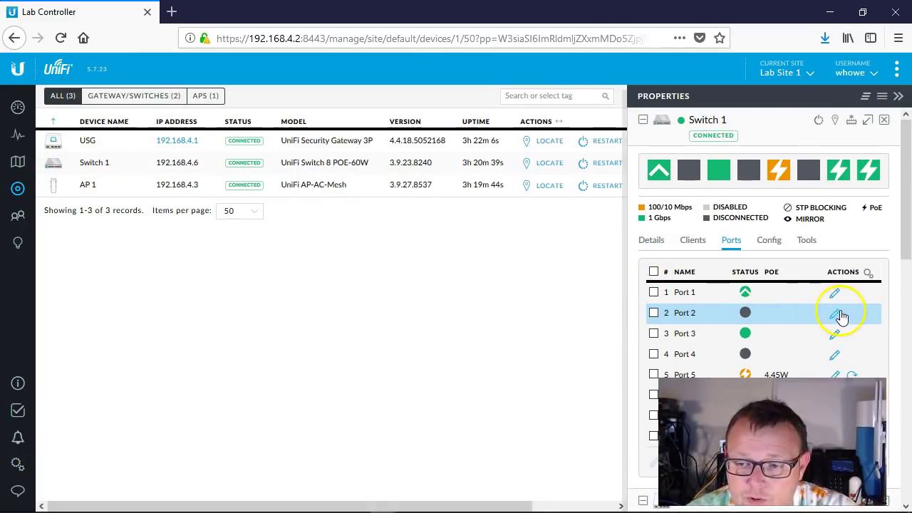
pyautogui.click(839, 313)
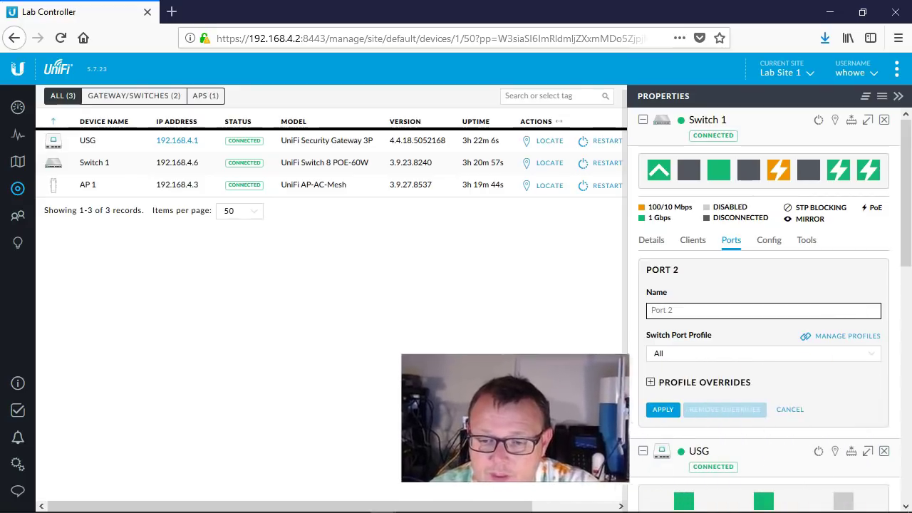
pyautogui.click(697, 356)
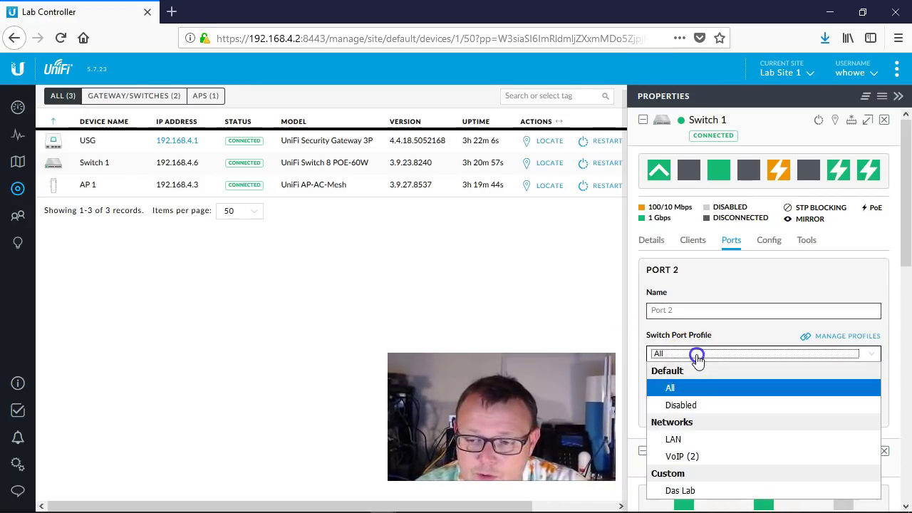
pyautogui.click(697, 489)
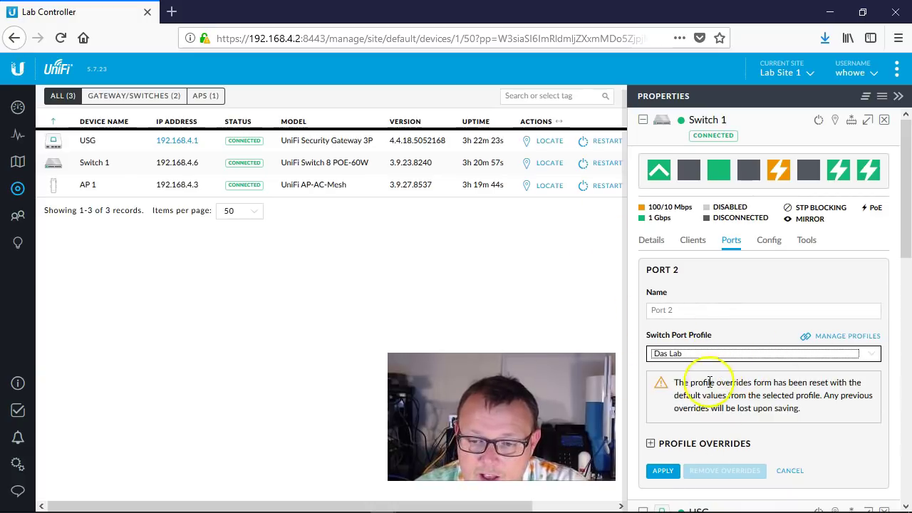
pyautogui.click(663, 470)
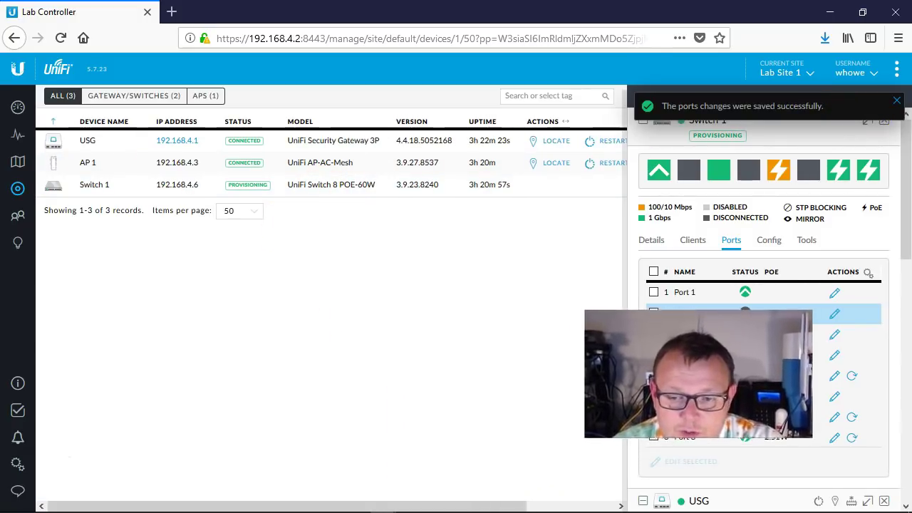
# - Exit the switch CLI in PuTTY and reconnect with telnet localhost
pyautogui.moveTo(174, 500)
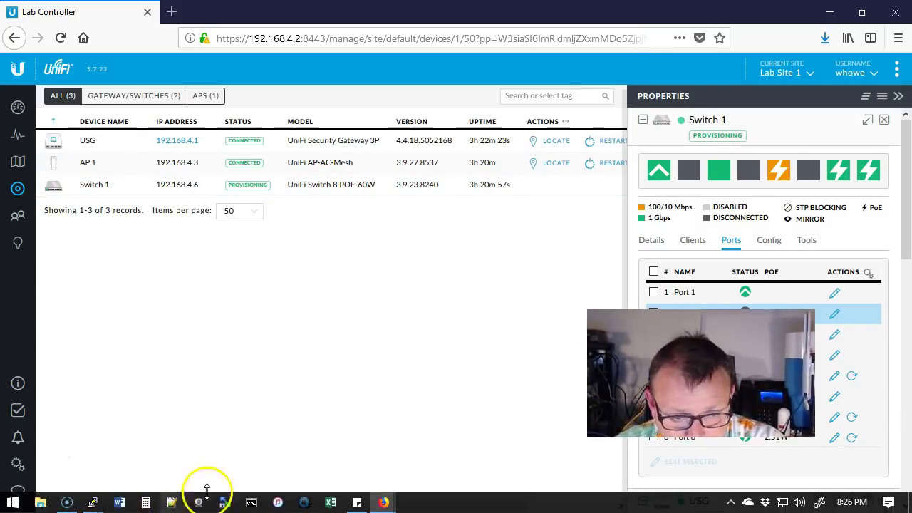
pyautogui.moveTo(93, 502)
pyautogui.click(200, 450)
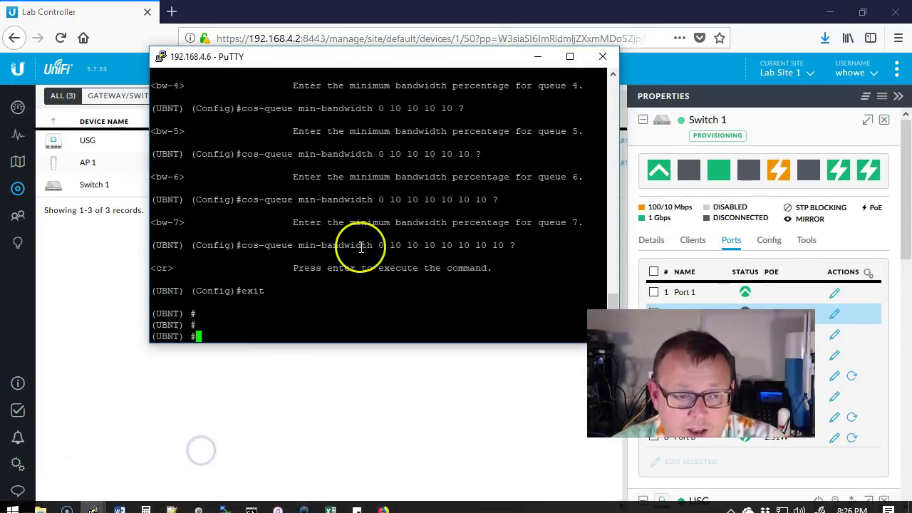
pyautogui.write('exit')
pyautogui.press('Return')
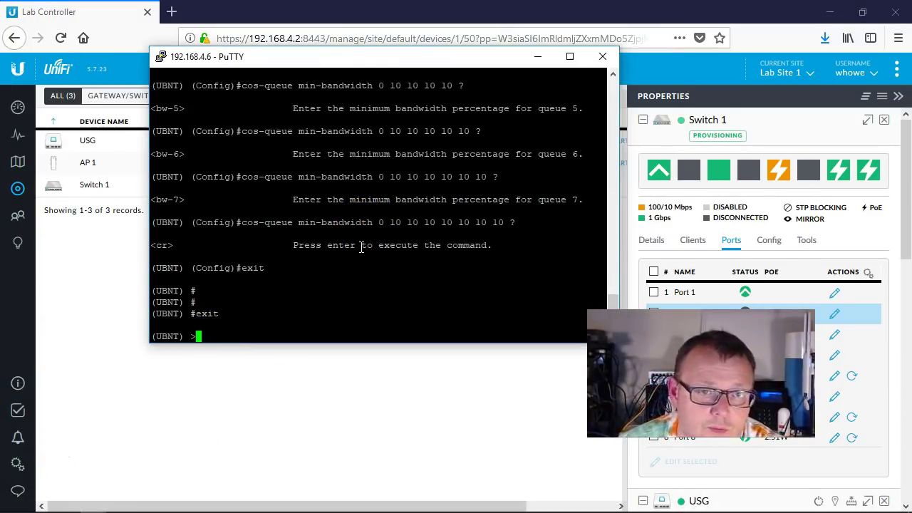
pyautogui.moveTo(322, 58); pyautogui.dragTo(454, 208)
pyautogui.write('exit')
pyautogui.press('Return')
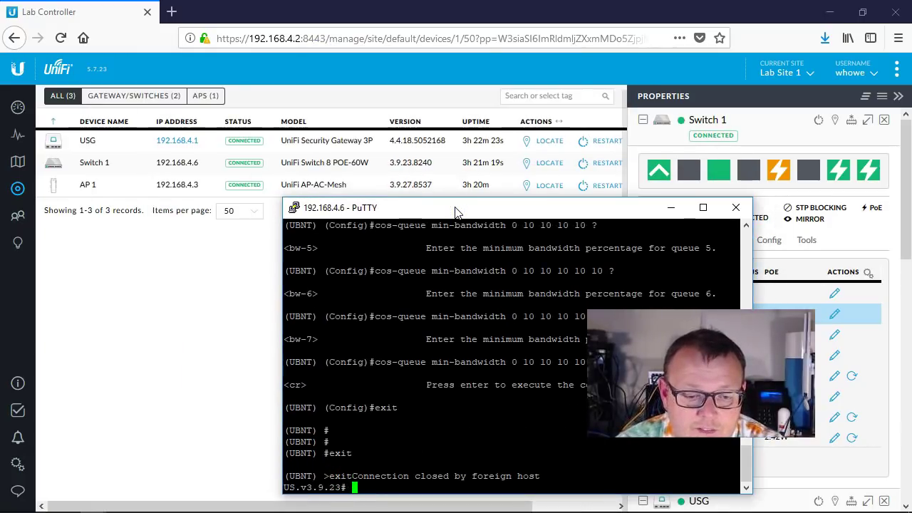
pyautogui.press('Up')
pyautogui.press('Return')
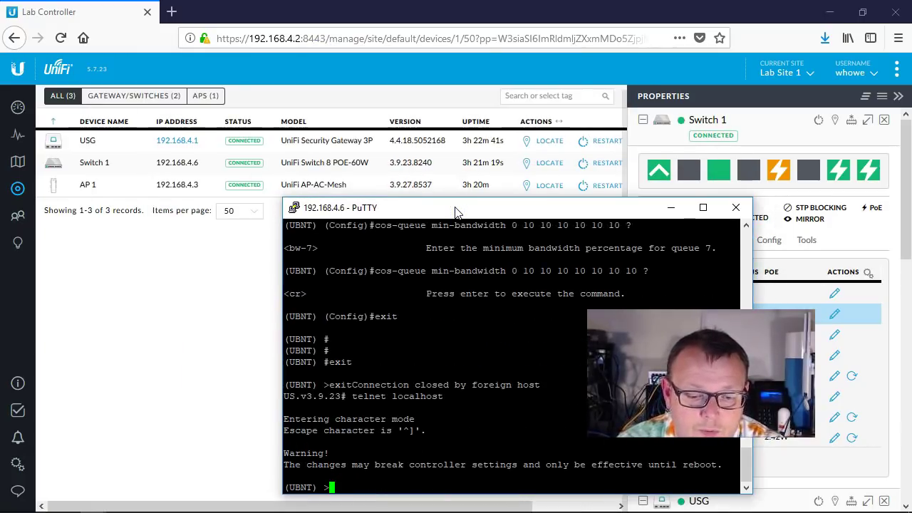
# - Run ena and show running-config, paging to interface 0/2 to confirm voice vlan 2
pyautogui.write('ena')
pyautogui.press('Return')
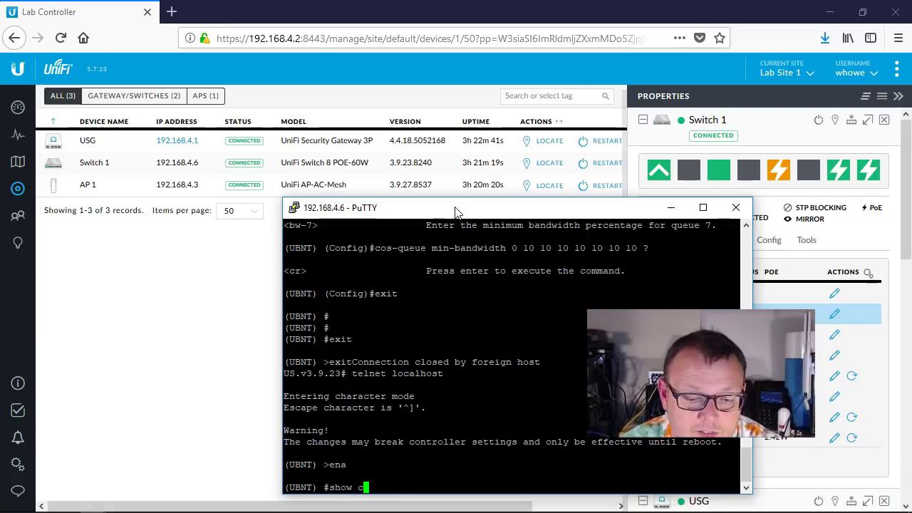
pyautogui.press('Return')
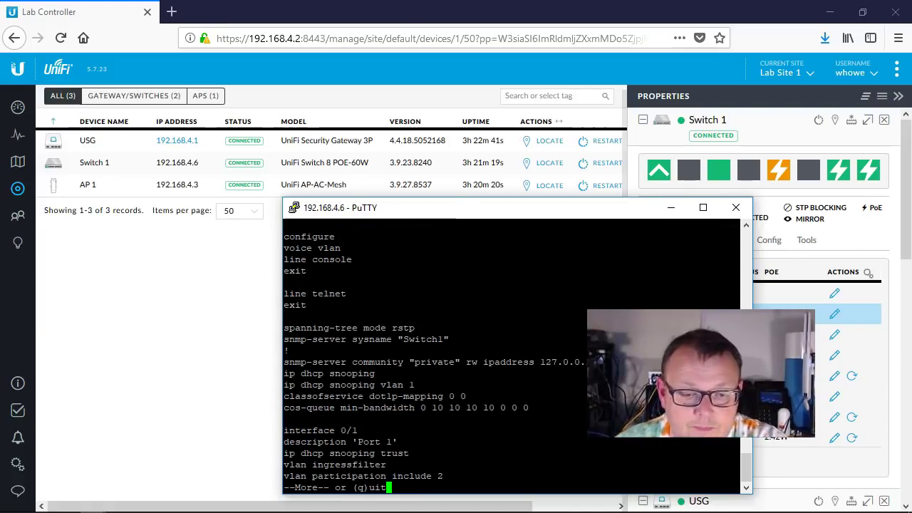
pyautogui.moveTo(427, 203); pyautogui.dragTo(347, 134)
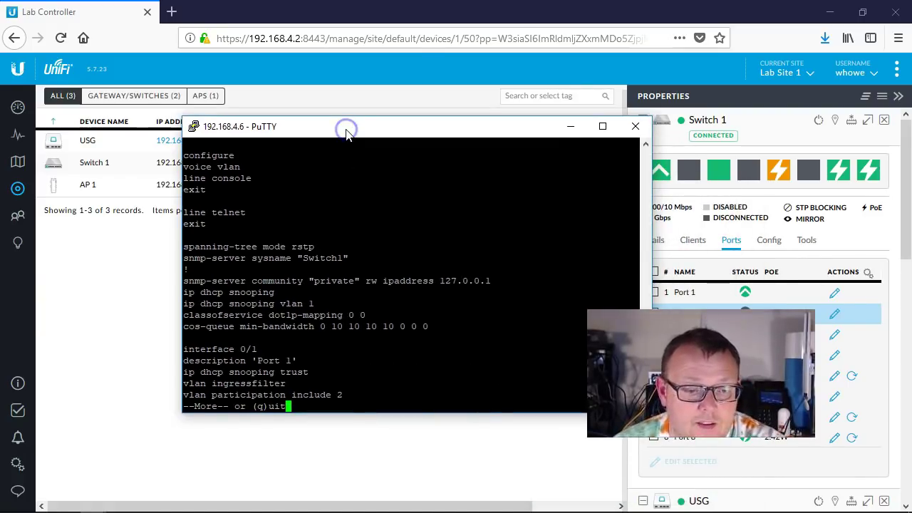
pyautogui.press('Return')
pyautogui.press('Return')
pyautogui.press('Return')
pyautogui.press('Return')
pyautogui.press('Return')
pyautogui.press('Return')
pyautogui.press('Return')
pyautogui.press('Return')
pyautogui.press('Return')
pyautogui.press('Return')
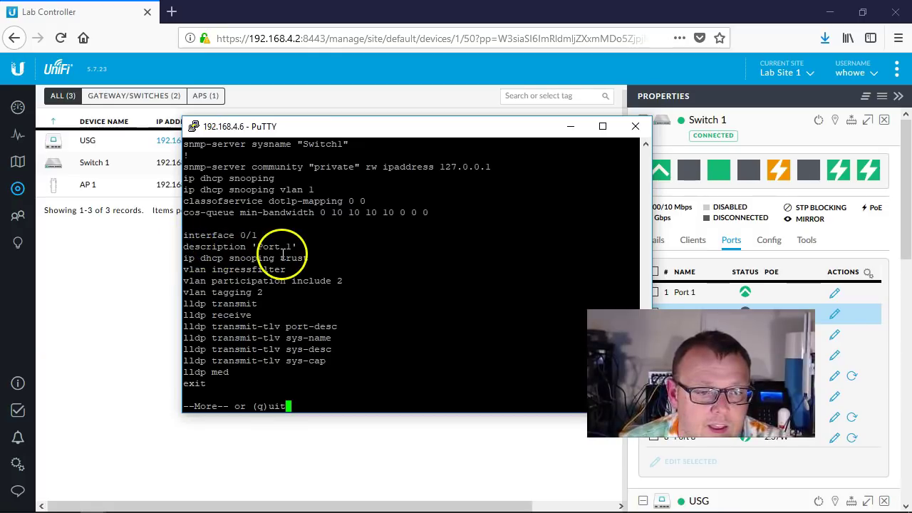
pyautogui.press('Return')
pyautogui.press('Return')
pyautogui.press('Return')
pyautogui.press('Return')
pyautogui.press('Return')
pyautogui.press('Return')
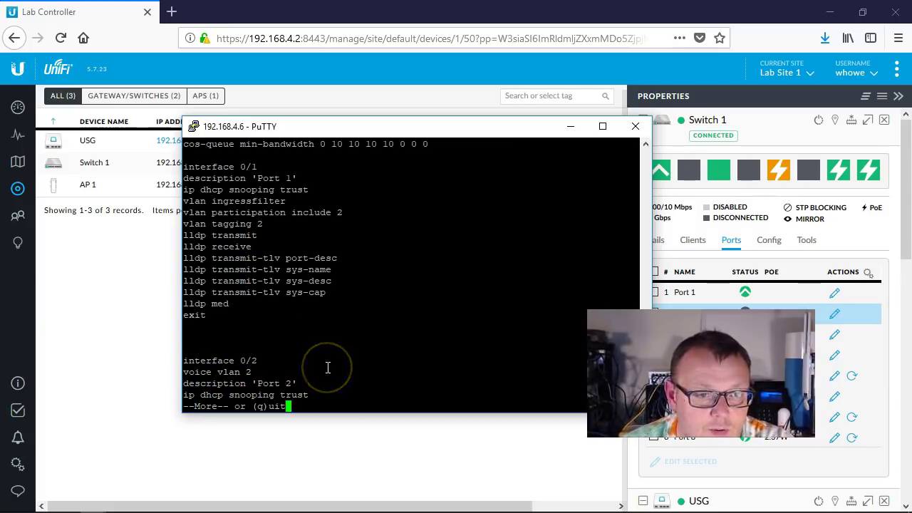
pyautogui.press('Return')
pyautogui.press('Return')
pyautogui.press('Return')
pyautogui.press('Return')
pyautogui.press('Return')
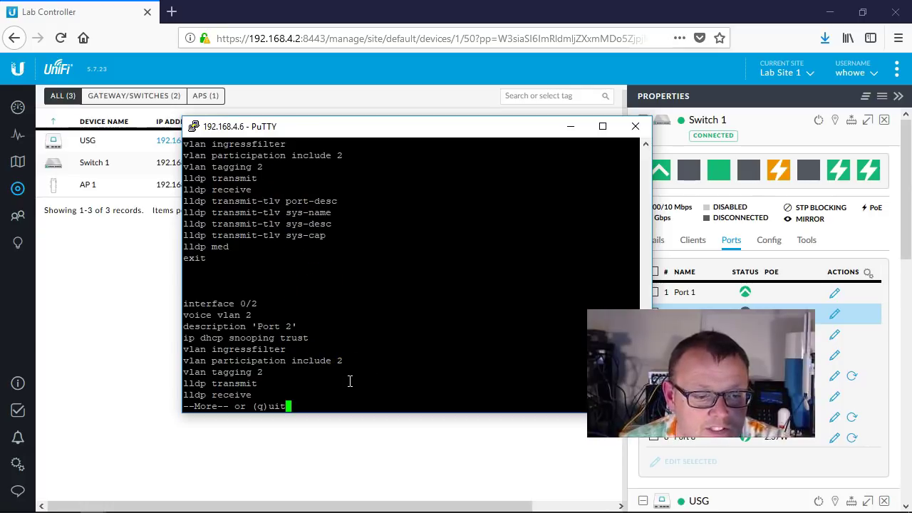
pyautogui.press('Return')
pyautogui.press('Return')
pyautogui.press('Return')
pyautogui.moveTo(218, 281); pyautogui.dragTo(179, 281)
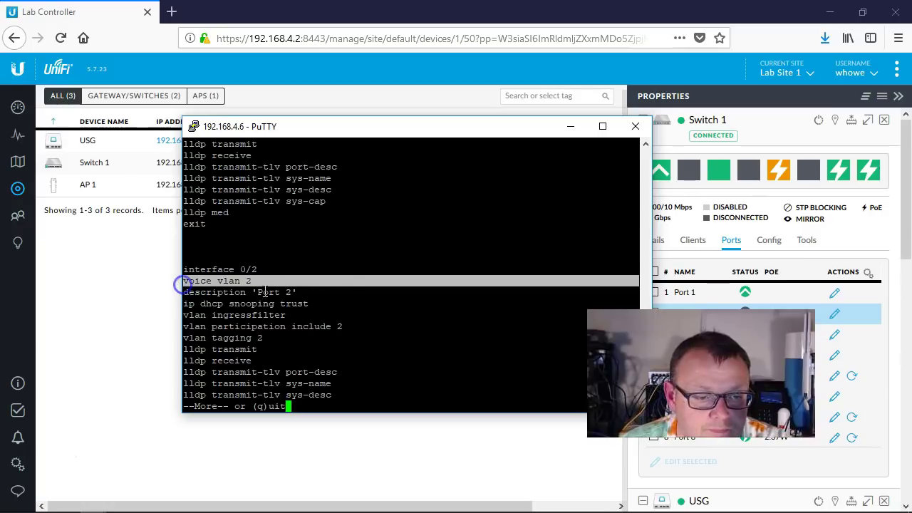
pyautogui.click(343, 332)
pyautogui.press('Return')
pyautogui.press('Return')
pyautogui.press('Return')
pyautogui.press('Return')
pyautogui.press('Return')
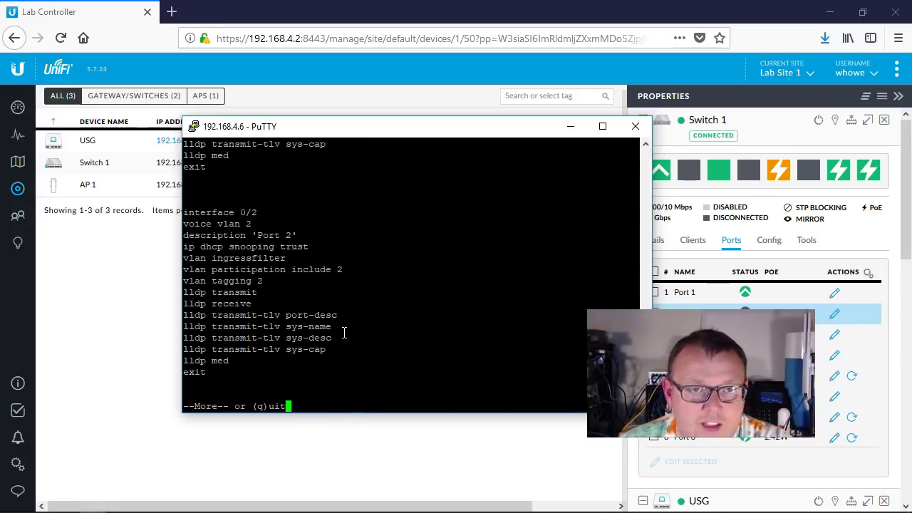